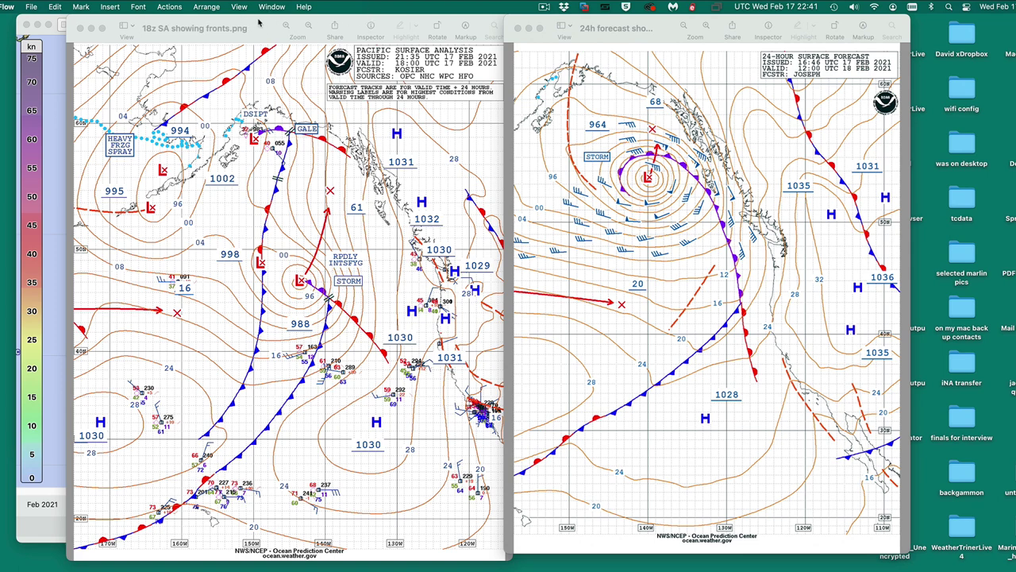
- Bring the 24-hour surface forecast chart to the front in Preview
click(621, 22)
- Close the 24-hour forecast chart, shift the surface analysis chart right, then close it
key(super+w)
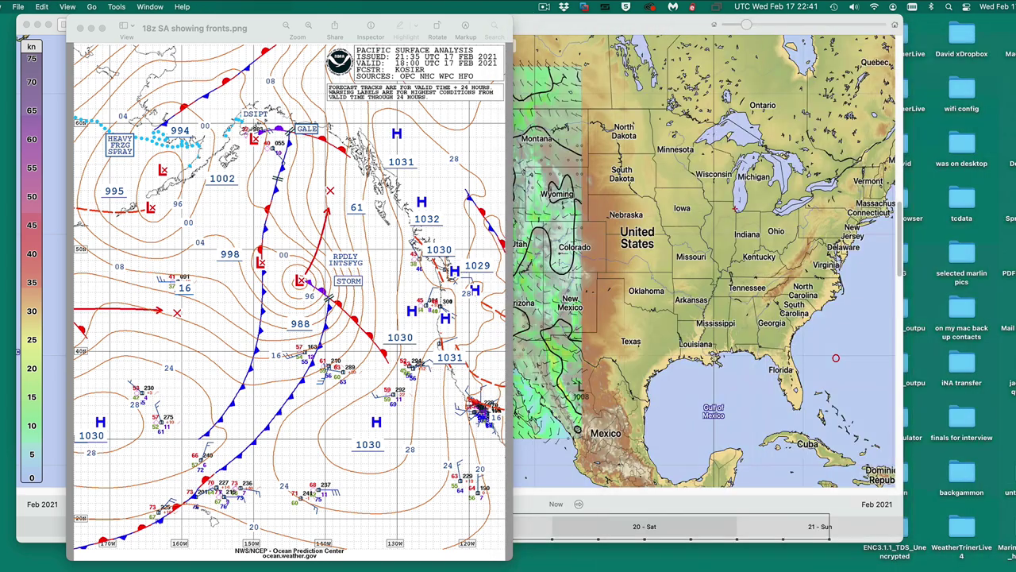
drag(414, 24, 476, 25)
key(super+w)
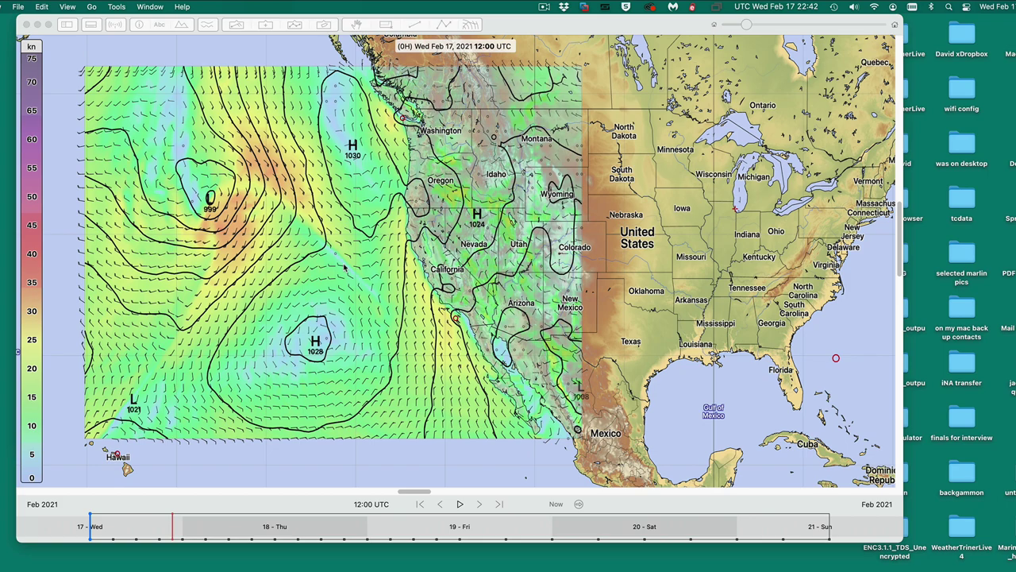
- Step the LuckGrib wind forecast forward to Wed Feb 17 18:00 UTC
scroll(345, 269, down, 5)
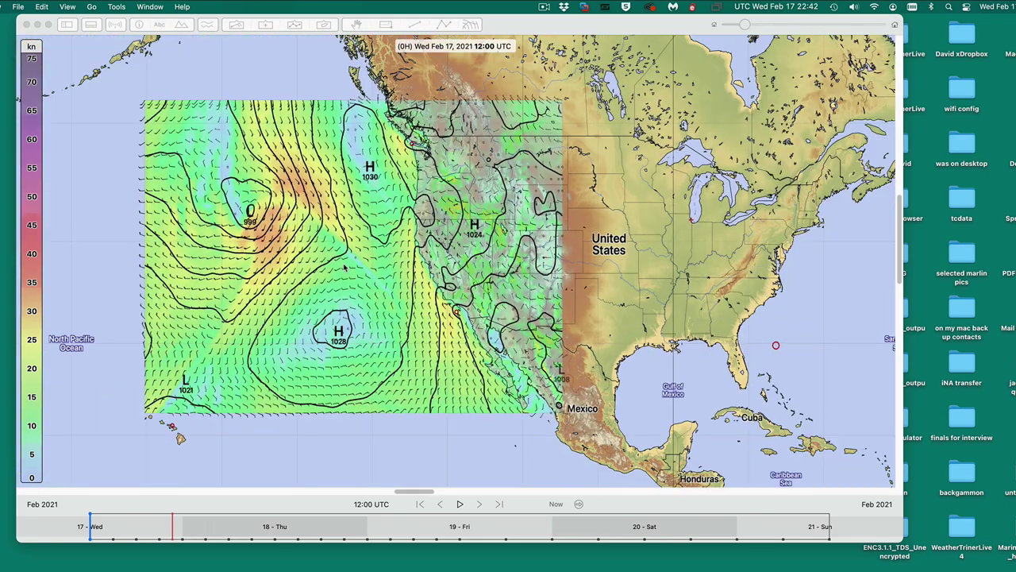
scroll(345, 269, up, 2)
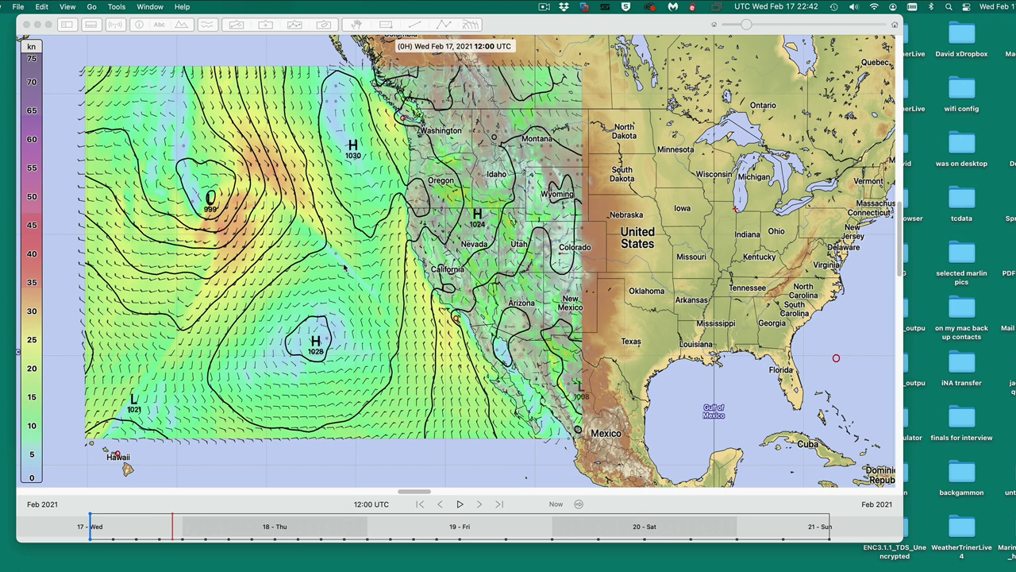
scroll(394, 236, down, 3)
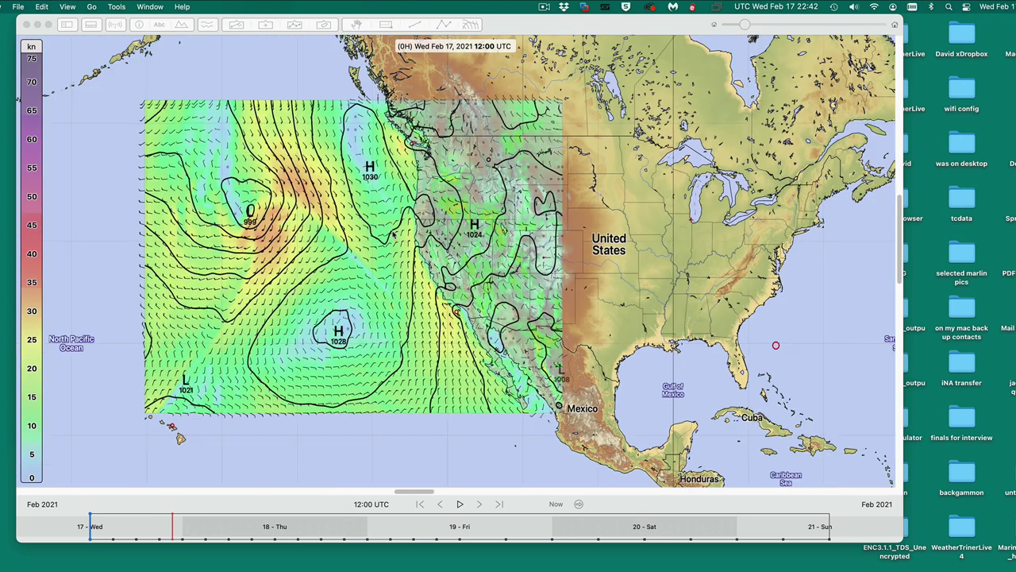
scroll(291, 256, up, 2)
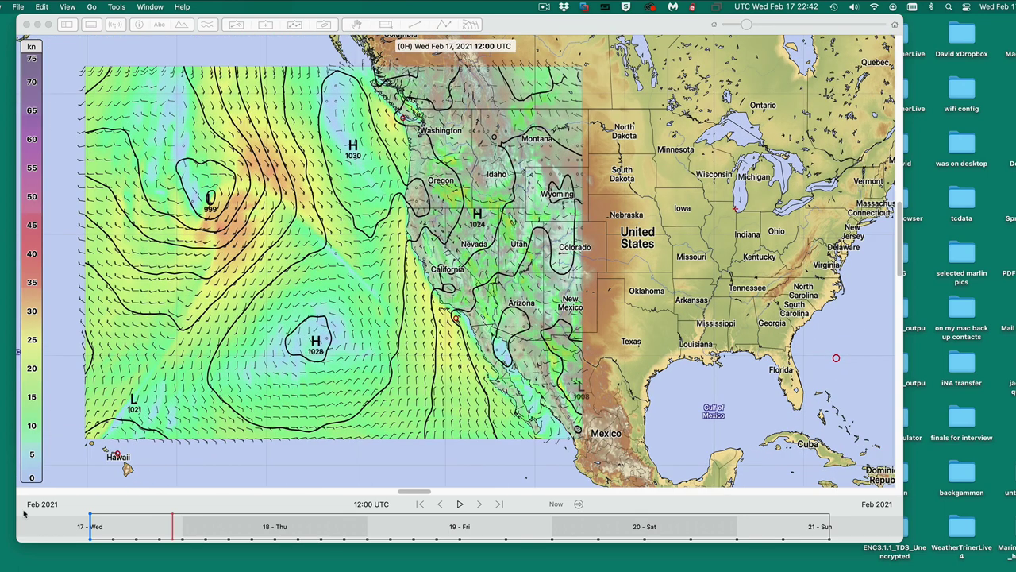
click(90, 517)
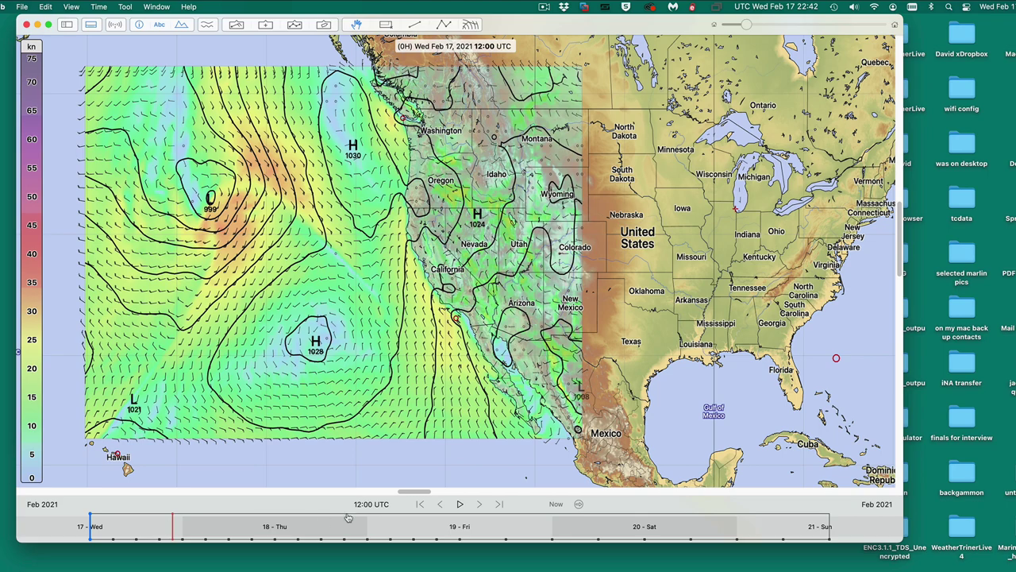
click(480, 505)
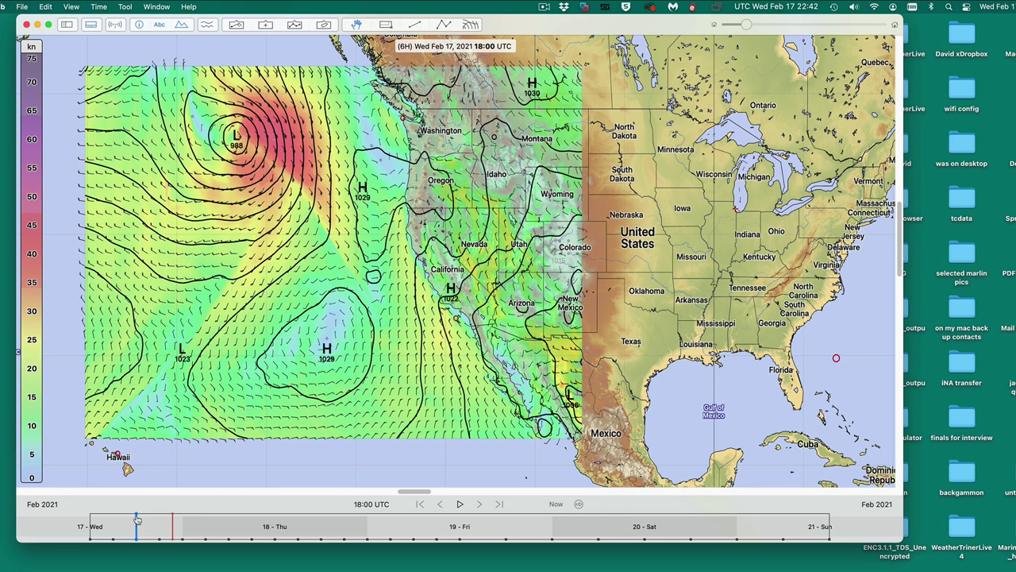
- Scrub the forecast timeline between 12:00 and 22:15 UTC, settling at Wed Feb 17 17:53 UTC
mouse_move(138, 519)
mouse_down()
mouse_move(81, 518)
mouse_move(119, 524)
mouse_up()
scroll(260, 261, up, 2)
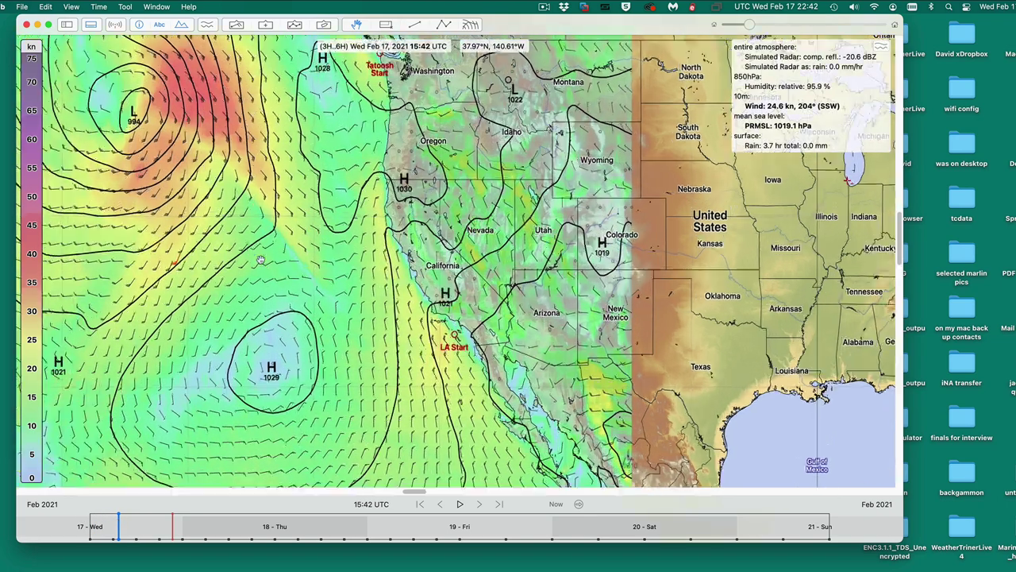
scroll(260, 260, down, 2)
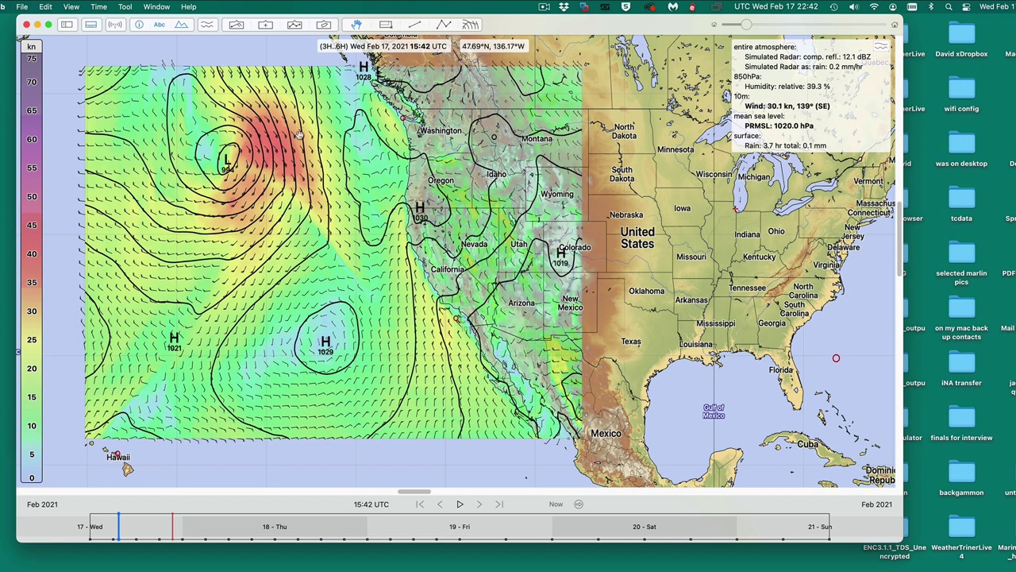
scroll(355, 280, up, 3)
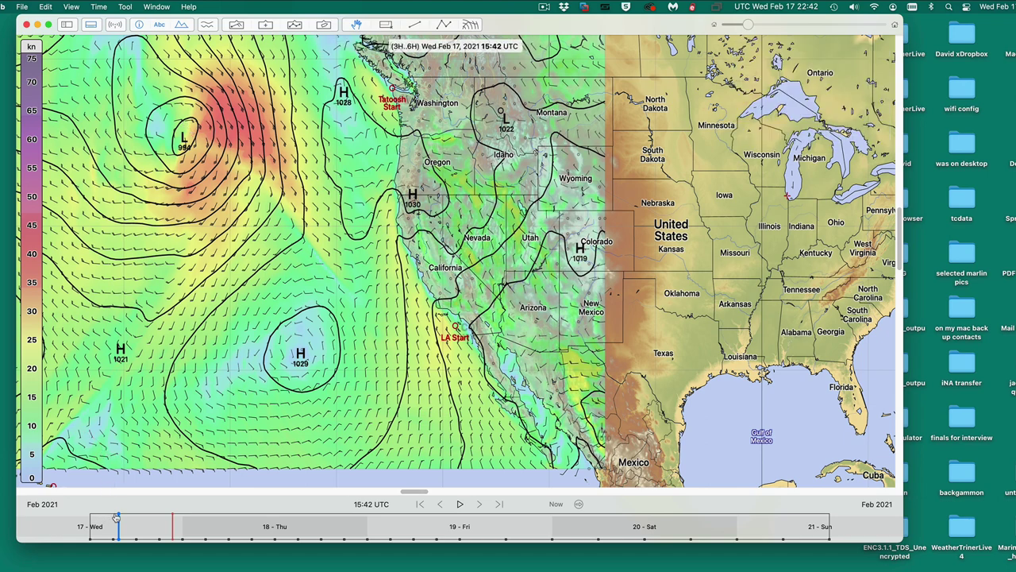
drag(119, 517, 74, 516)
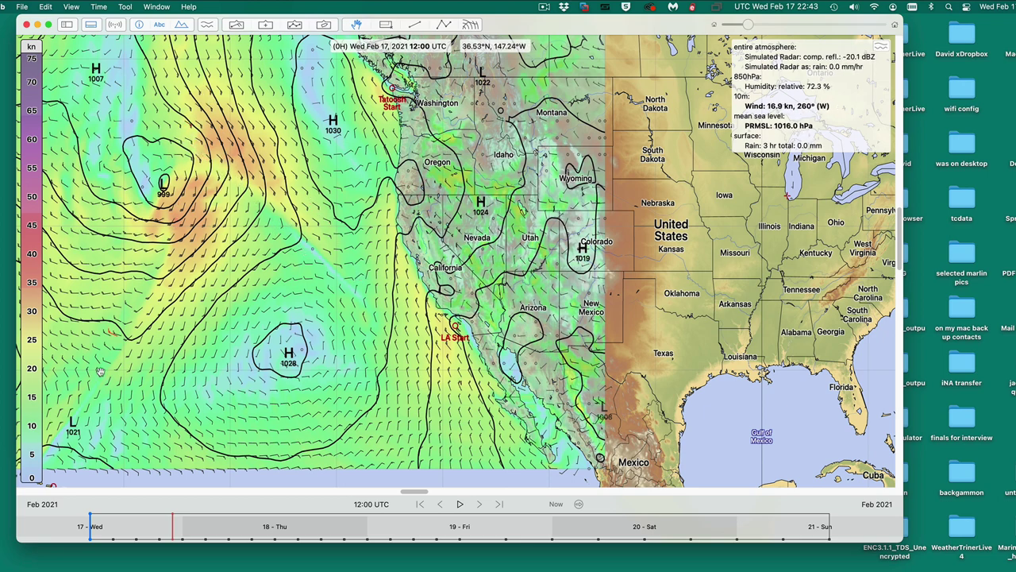
click(93, 517)
drag(92, 517, 96, 517)
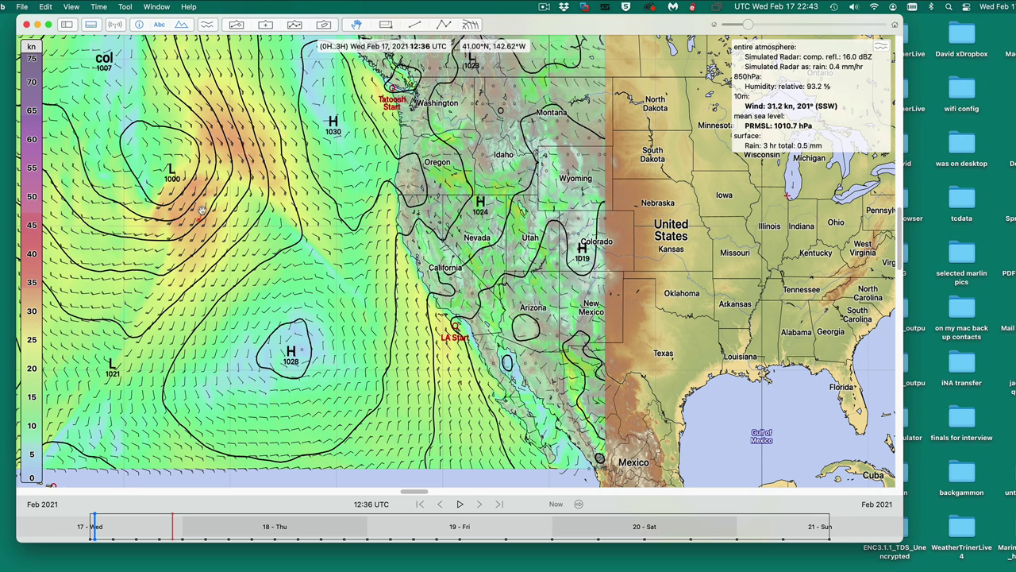
mouse_move(93, 517)
mouse_down()
mouse_move(139, 517)
mouse_move(85, 512)
mouse_move(182, 516)
mouse_up()
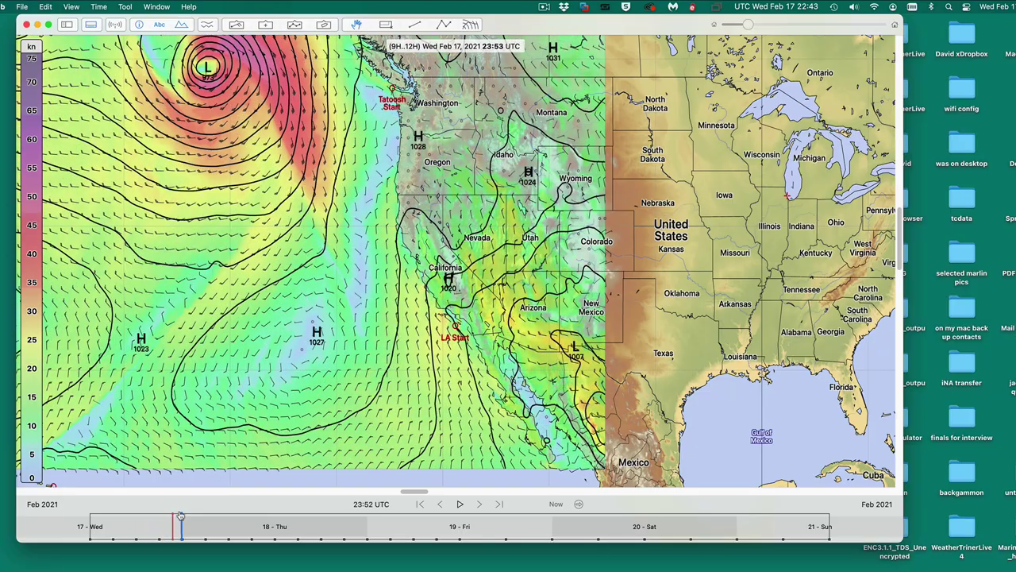
drag(181, 517, 152, 511)
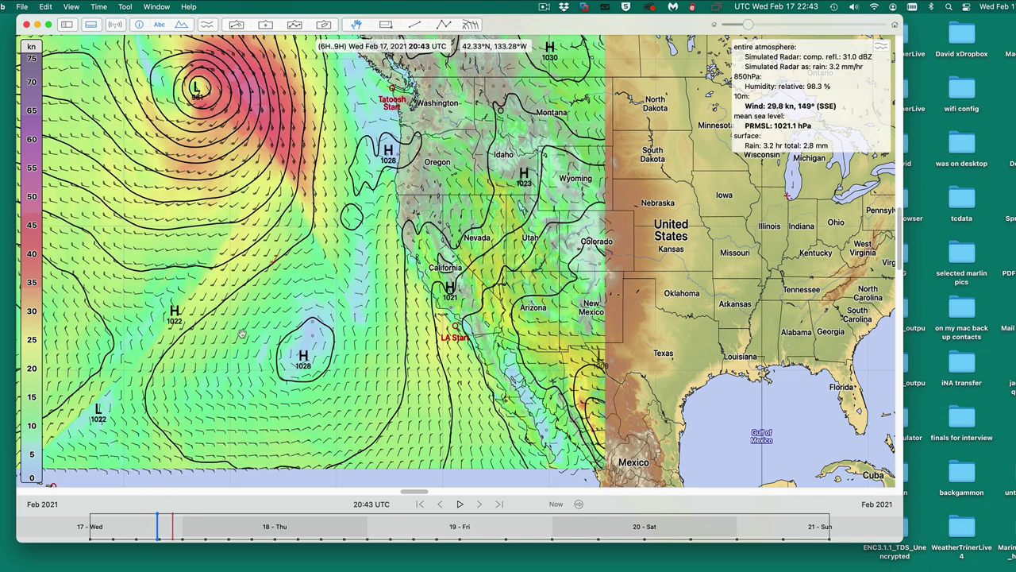
mouse_move(157, 517)
mouse_down()
mouse_move(113, 517)
mouse_move(177, 517)
mouse_move(93, 517)
mouse_move(155, 517)
mouse_move(135, 516)
mouse_up()
mouse_move(284, 139)
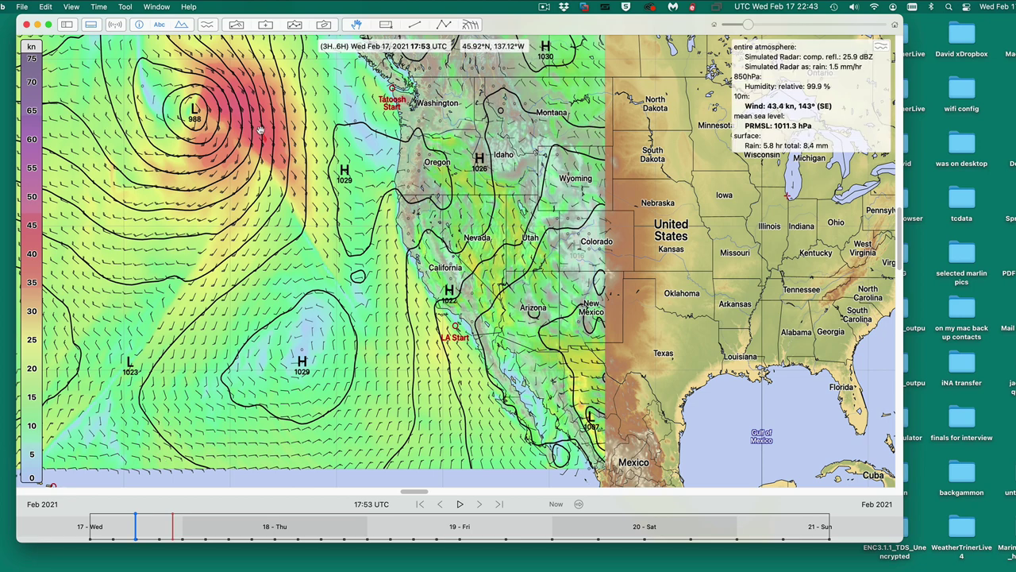
- Open a point meteogram and place its marker just east of the Pacific low
click(206, 26)
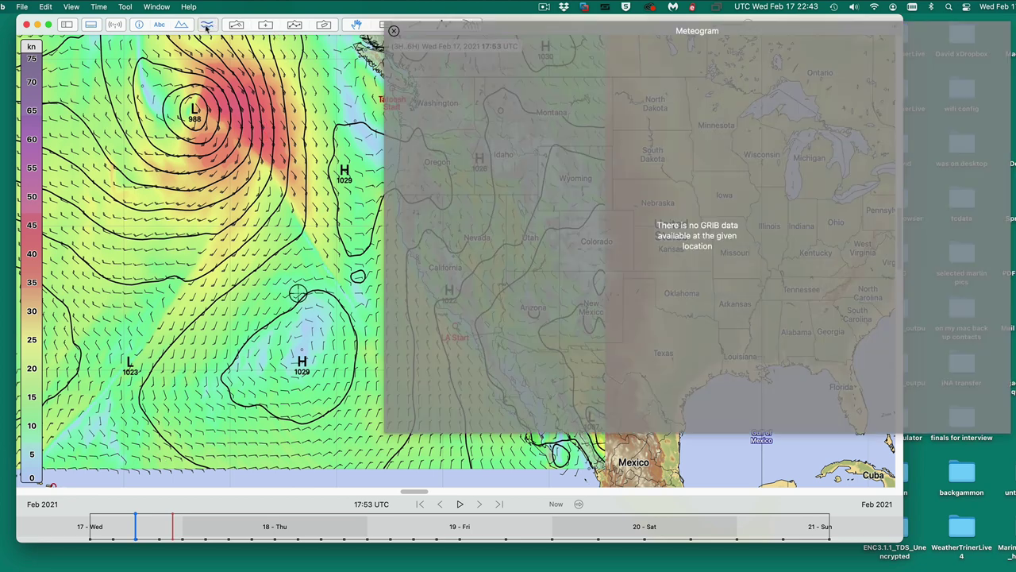
drag(455, 30, 505, 320)
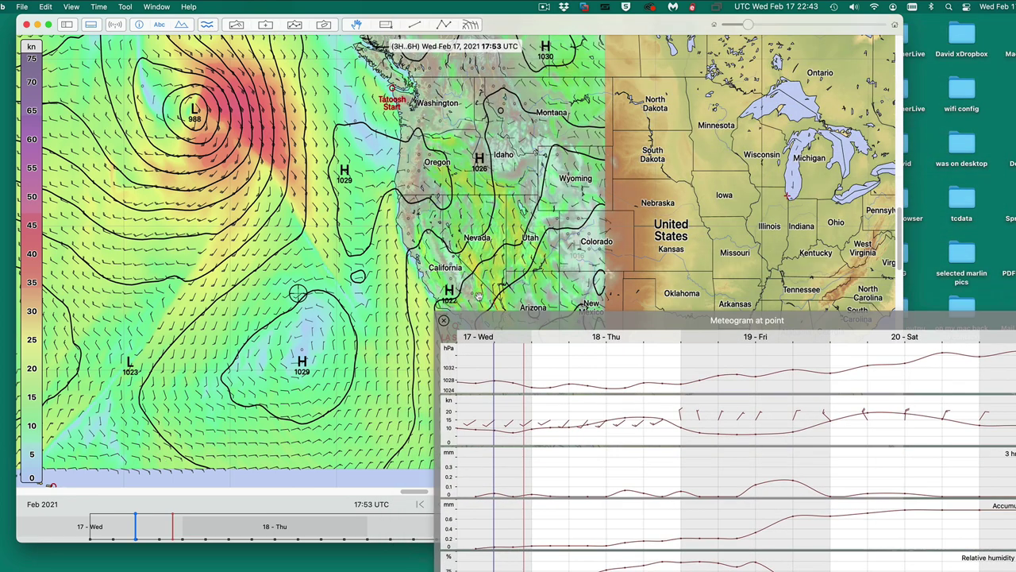
mouse_move(298, 294)
drag(298, 294, 244, 118)
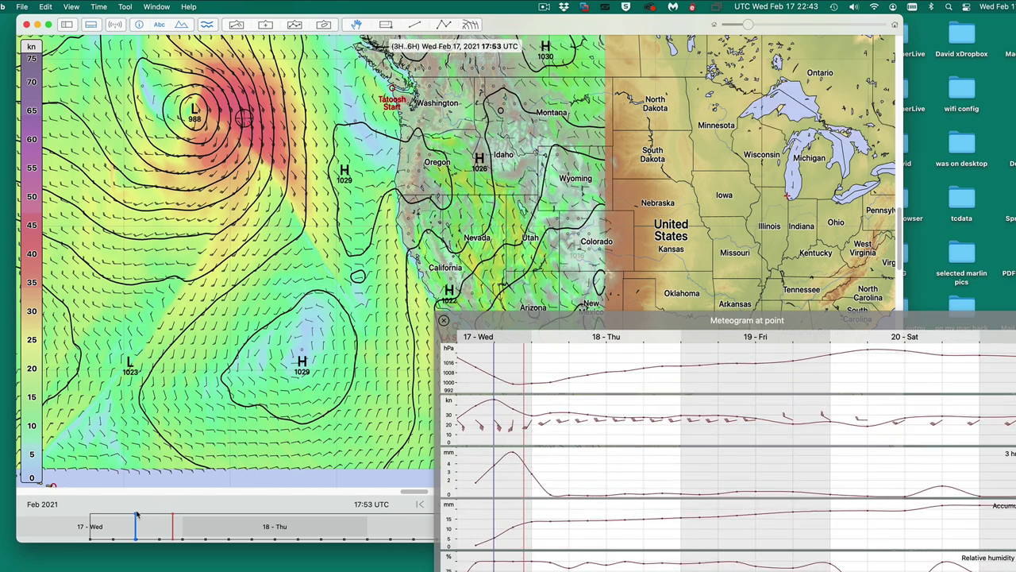
- Raise the meteogram over the map and return the forecast to Feb 17 12:00 UTC
mouse_move(136, 516)
mouse_down()
mouse_move(91, 516)
mouse_move(116, 516)
mouse_up()
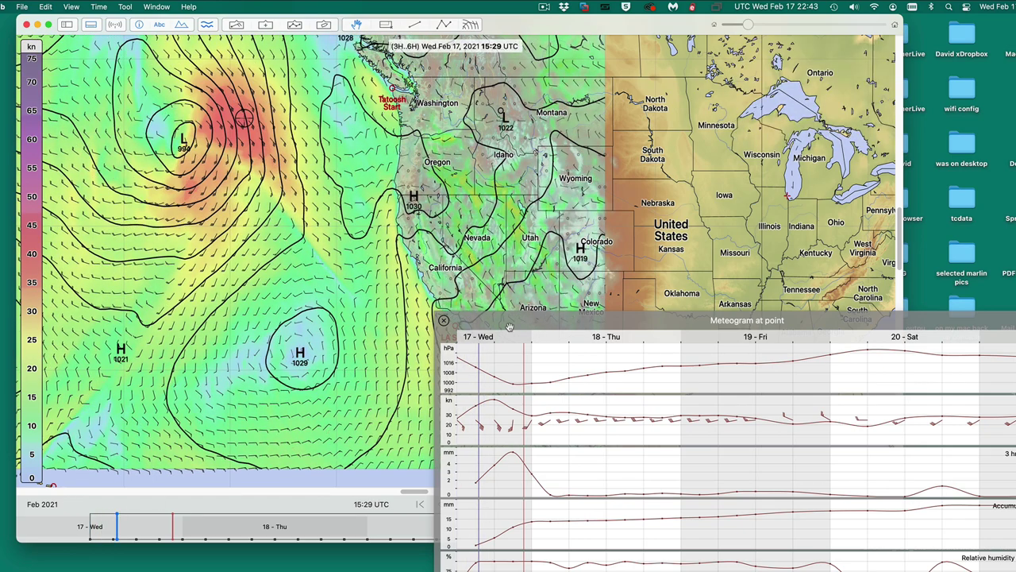
drag(510, 326, 470, 90)
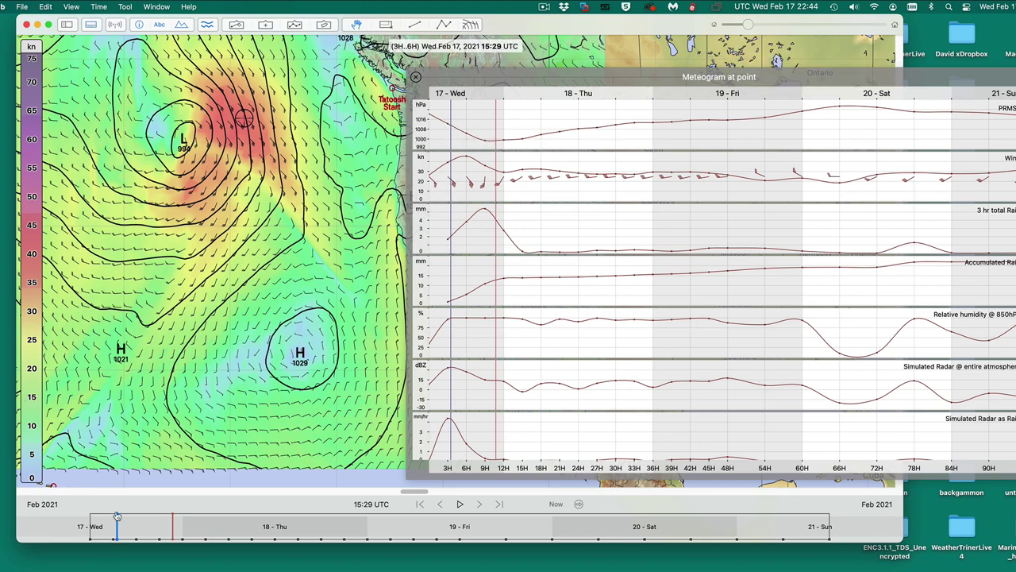
mouse_move(119, 516)
mouse_down()
mouse_move(259, 529)
mouse_move(189, 525)
mouse_up()
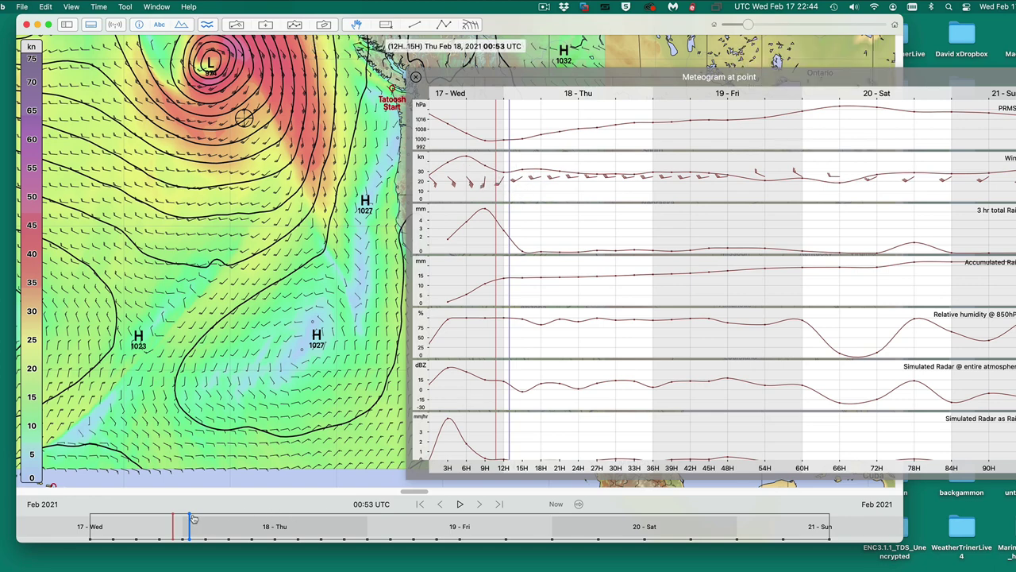
drag(193, 517, 90, 520)
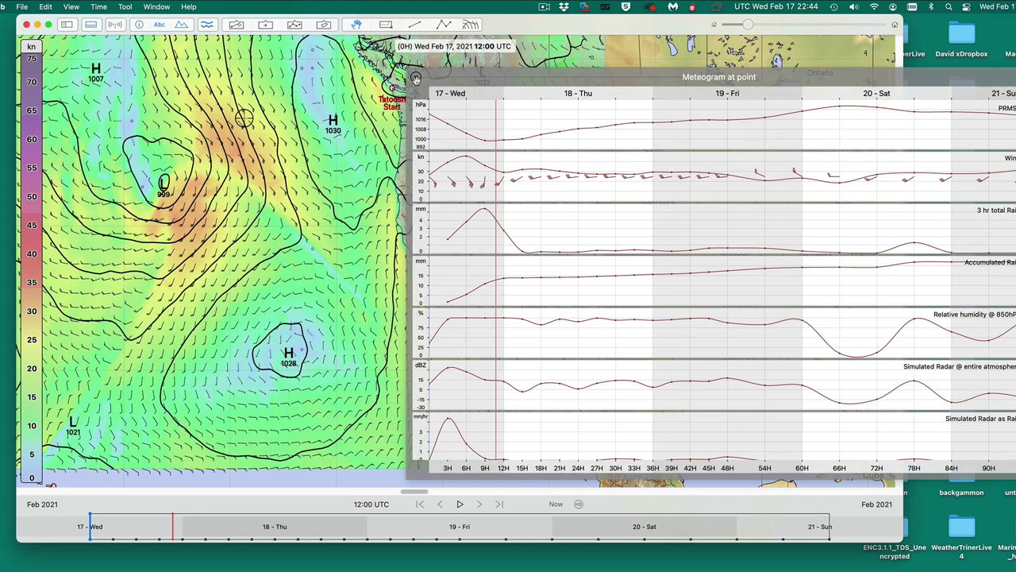
- Close the meteogram, then pan and zoom in on the map
click(415, 79)
scroll(243, 244, down, 3)
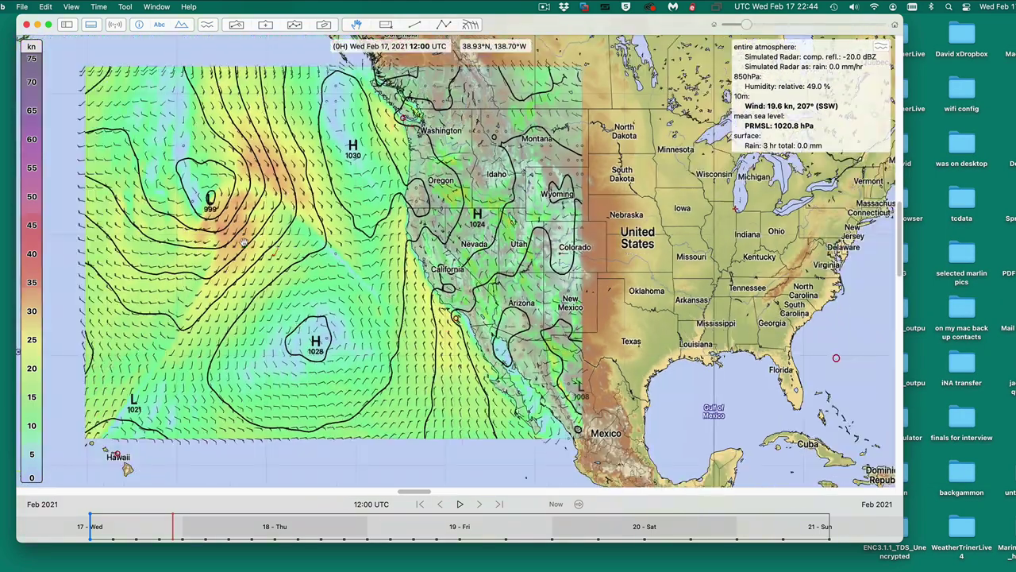
drag(269, 222, 308, 214)
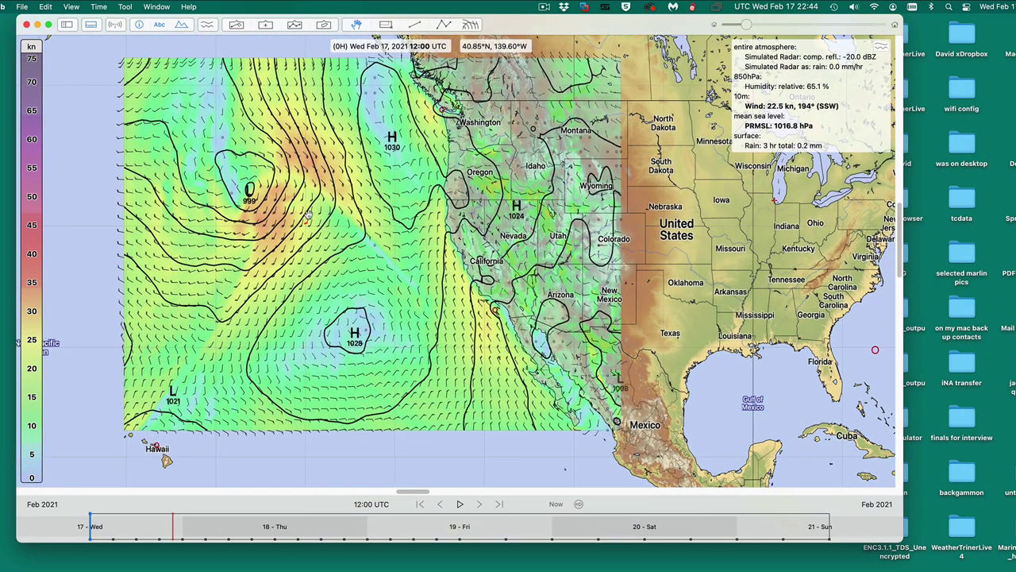
scroll(308, 215, up, 2)
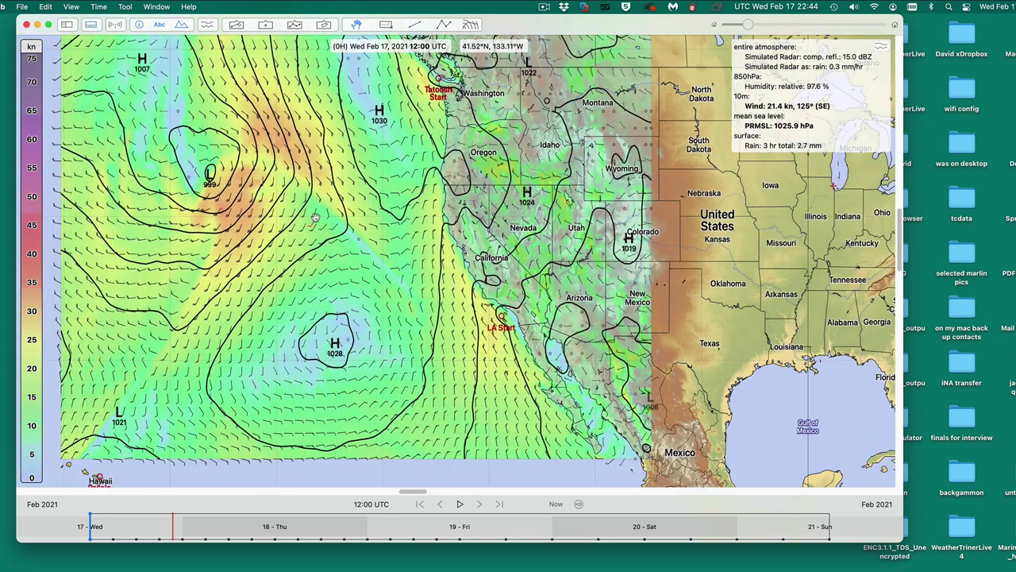
scroll(281, 227, down, 2)
scroll(281, 227, up, 2)
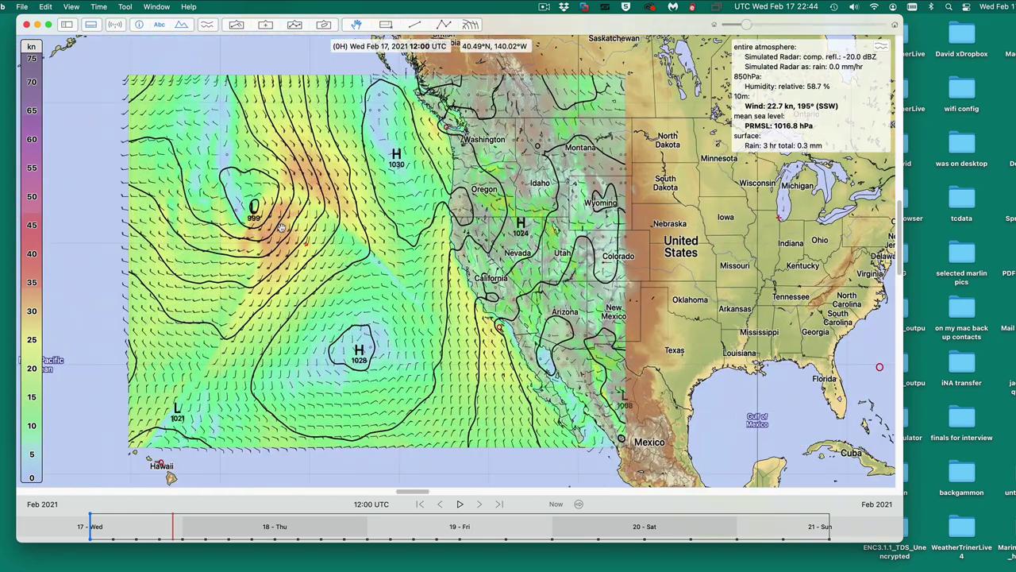
key(super+equal)
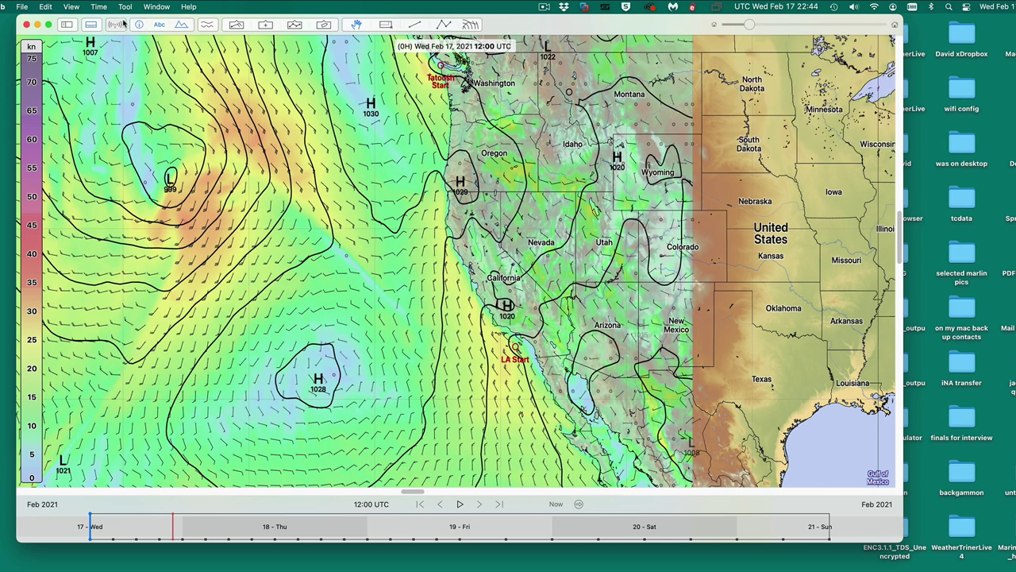
- Show the sea-level pressure contour settings: start 1012 hPa, spacing 4 hPa
click(236, 24)
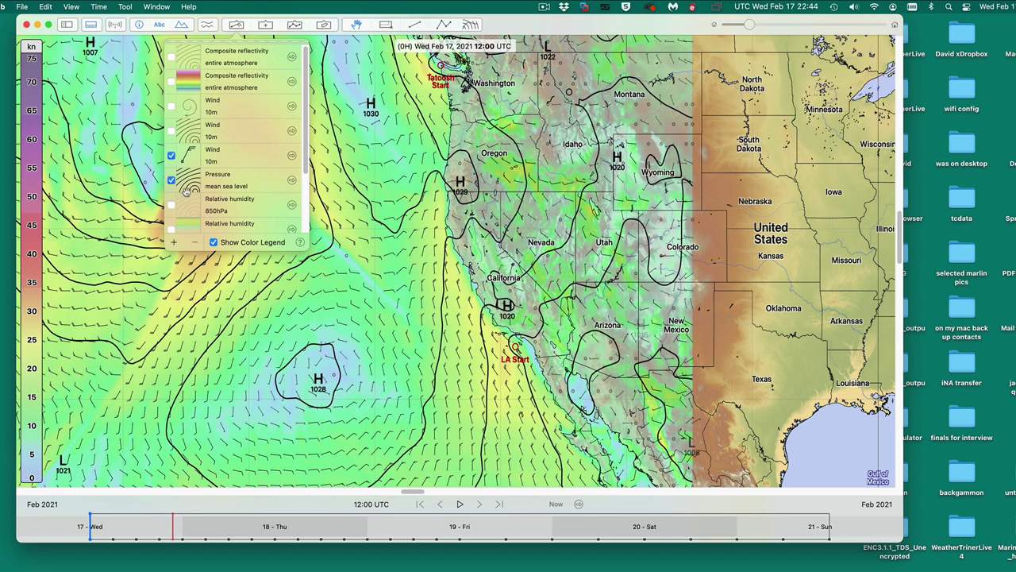
click(291, 181)
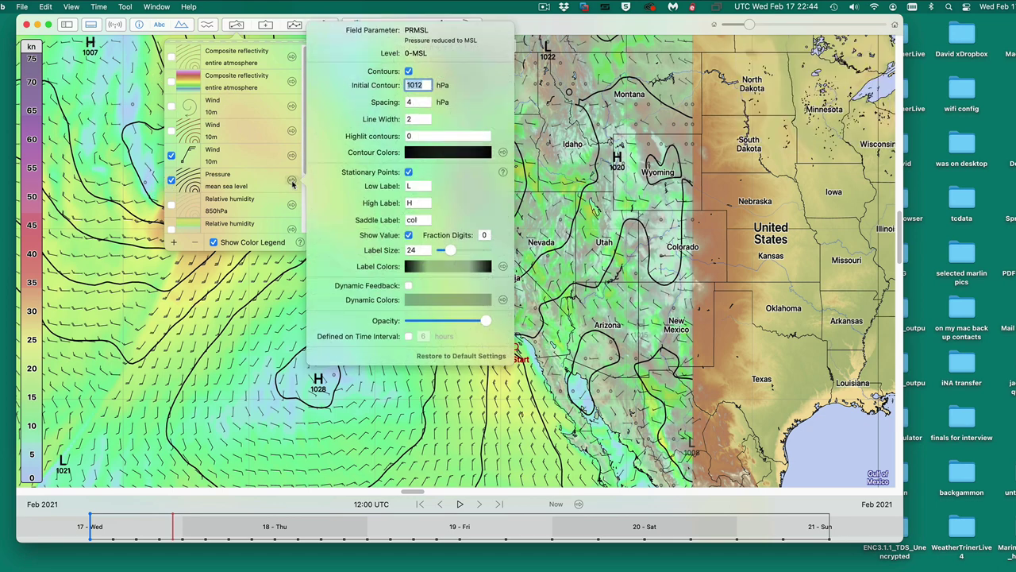
click(417, 103)
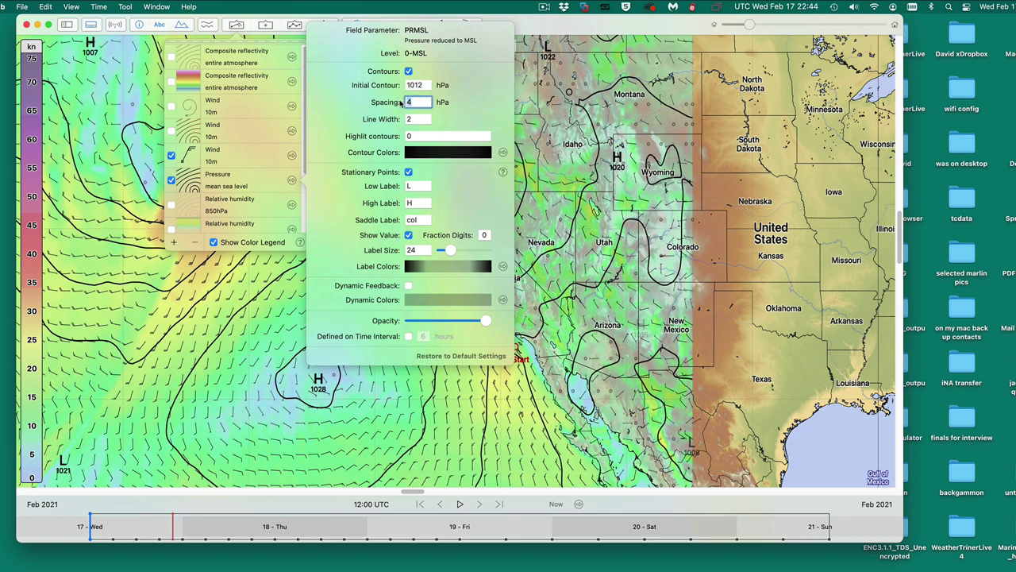
- Bring the '18z SA showing fronts.png' chart forward, centre it, then put it away
key(super+Tab)
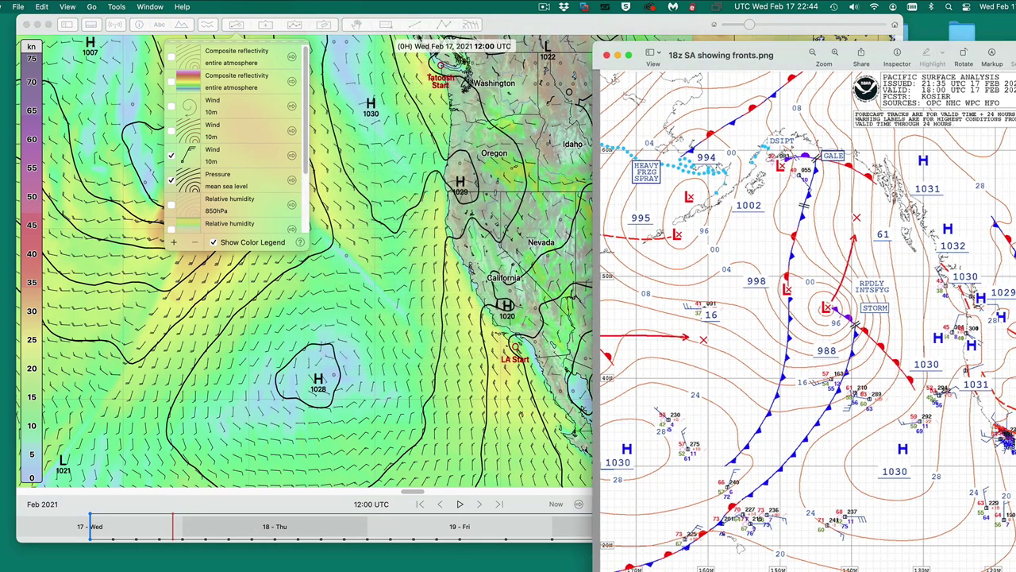
drag(746, 30, 415, 51)
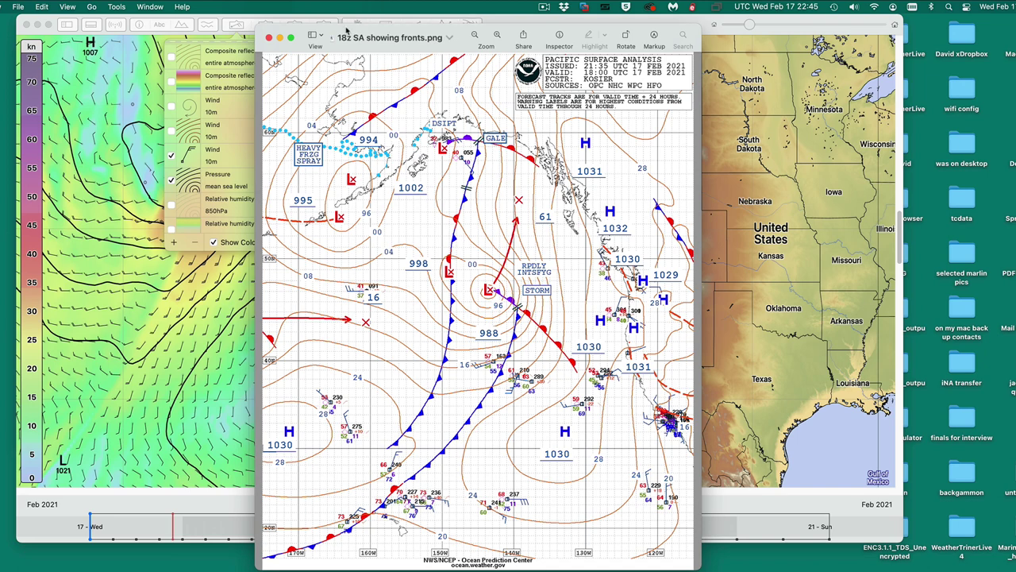
key(super+w)
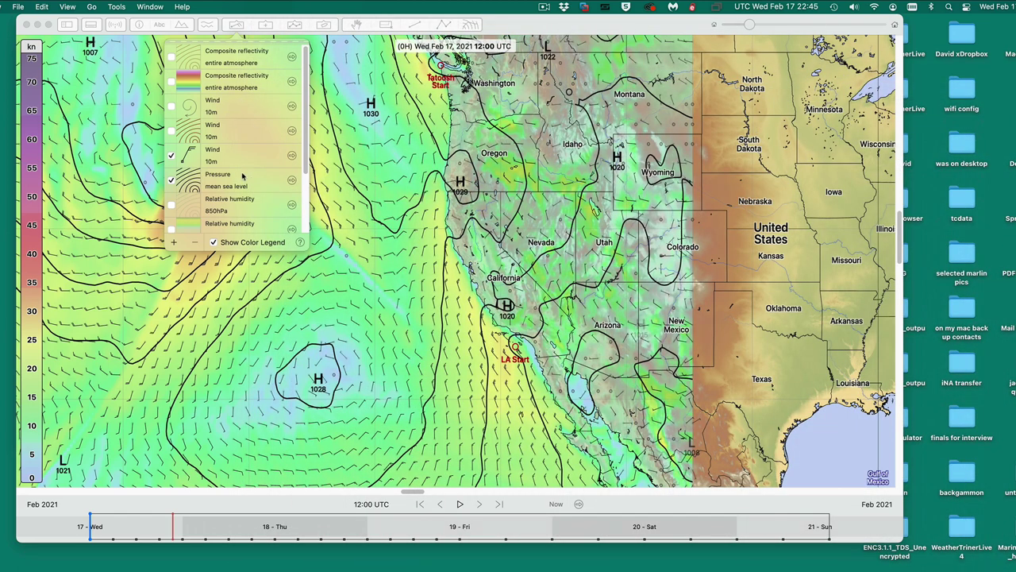
- Set the pressure isobar spacing to 1 hPa
click(291, 156)
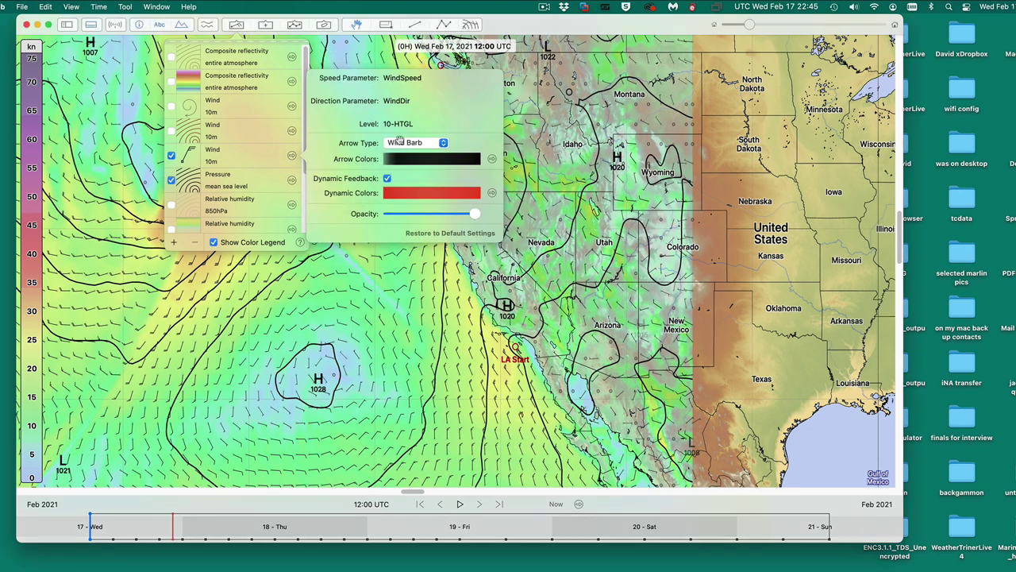
click(282, 160)
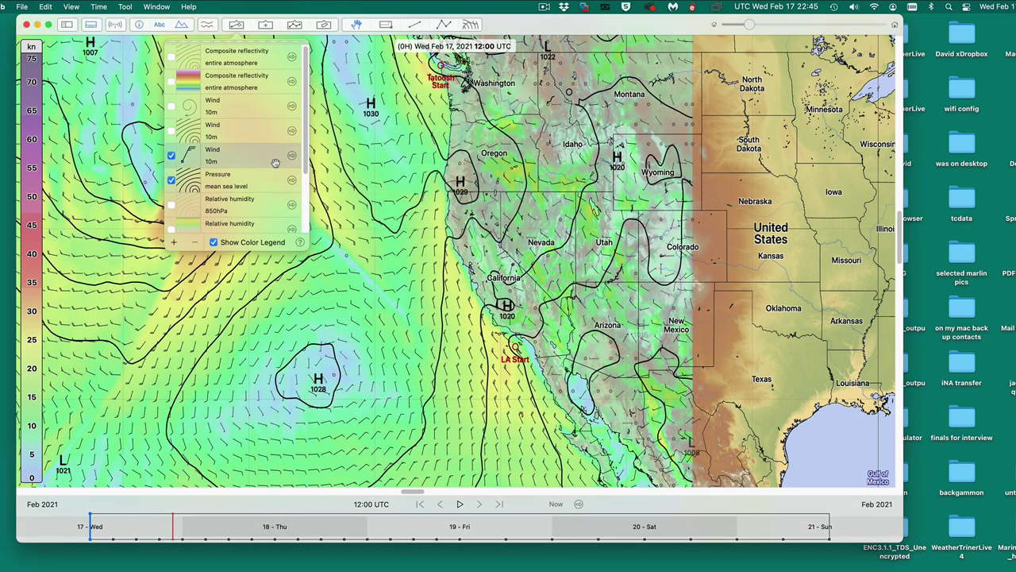
click(291, 182)
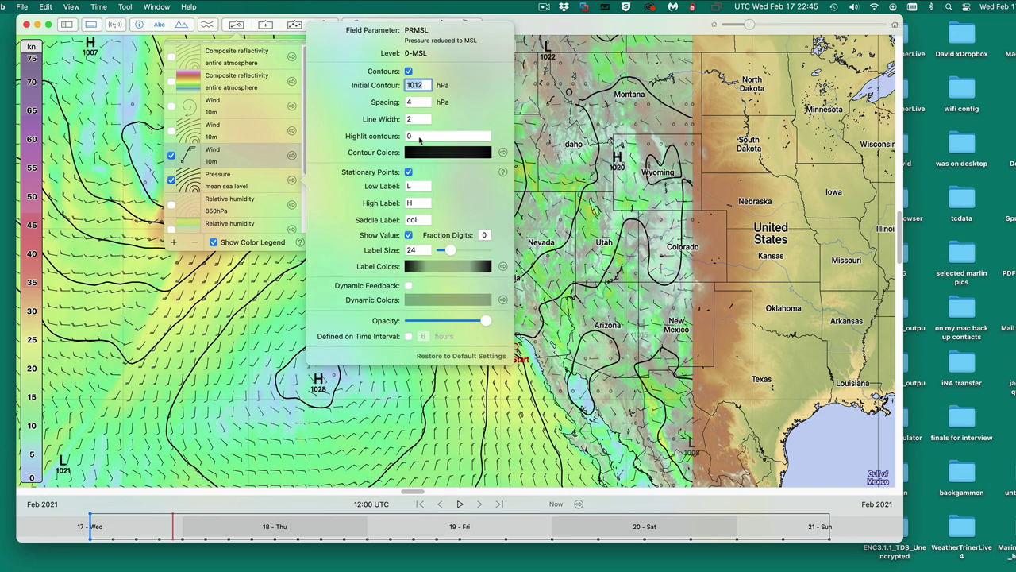
key(Tab)
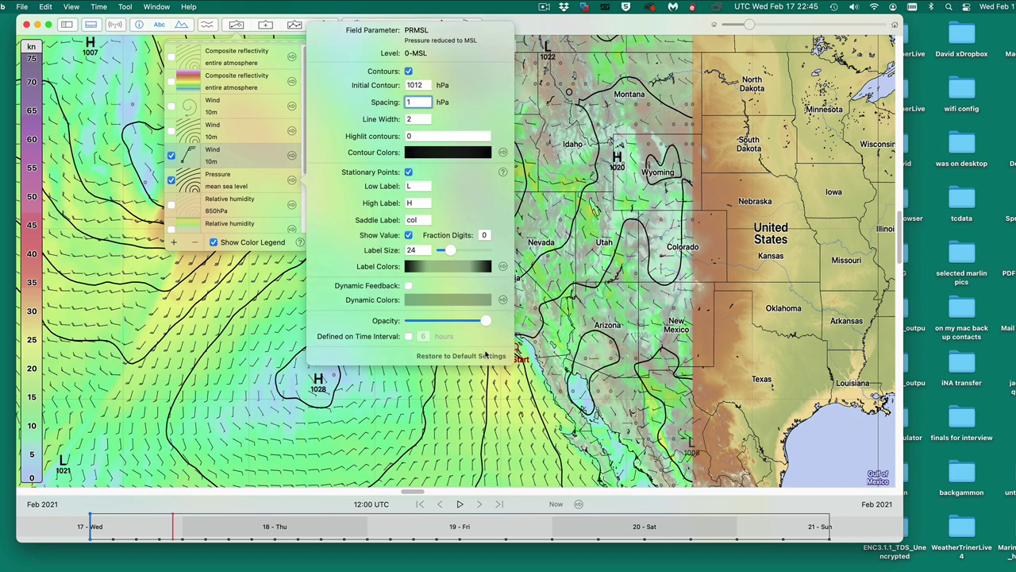
text(1)
click(468, 409)
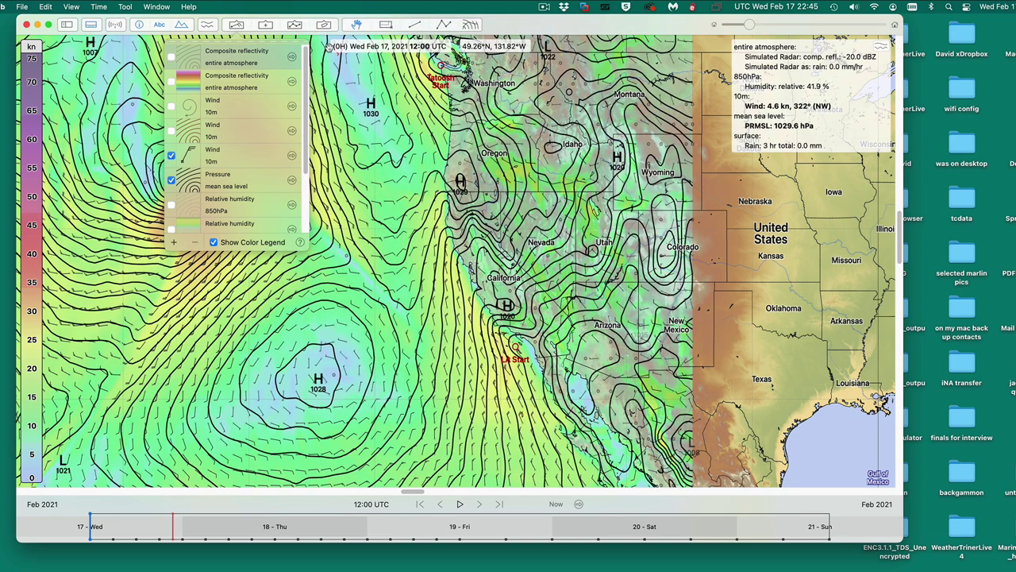
click(359, 127)
scroll(254, 286, up, 3)
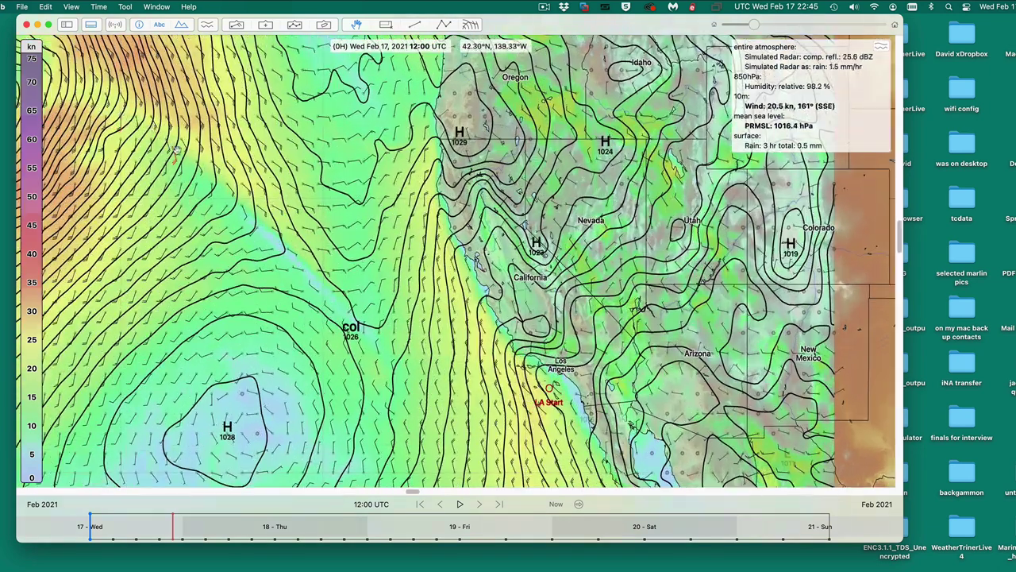
scroll(325, 279, down, 3)
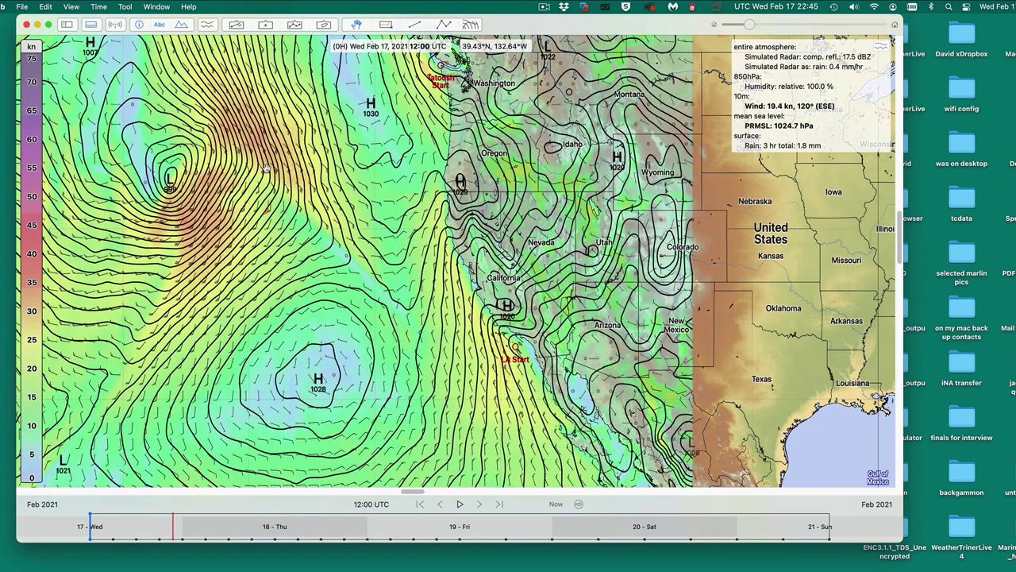
- Tighten the pressure isobar spacing further to 0.5 hPa
click(240, 27)
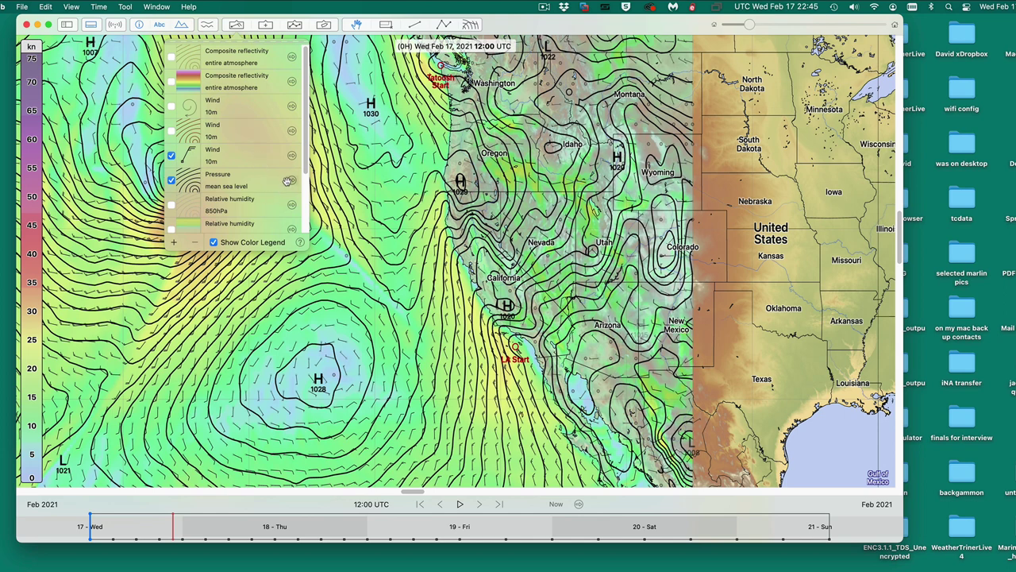
click(291, 178)
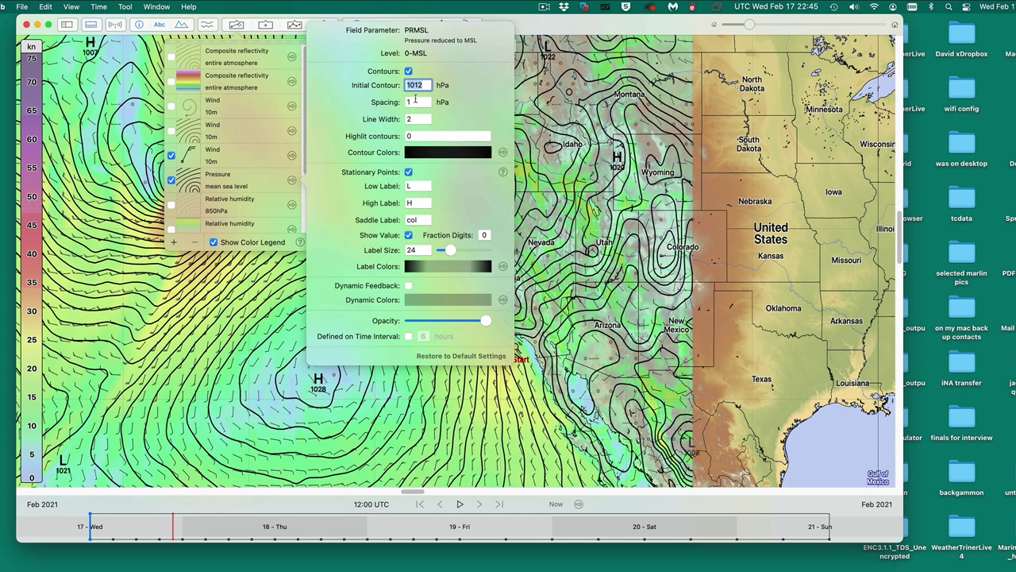
key(Tab)
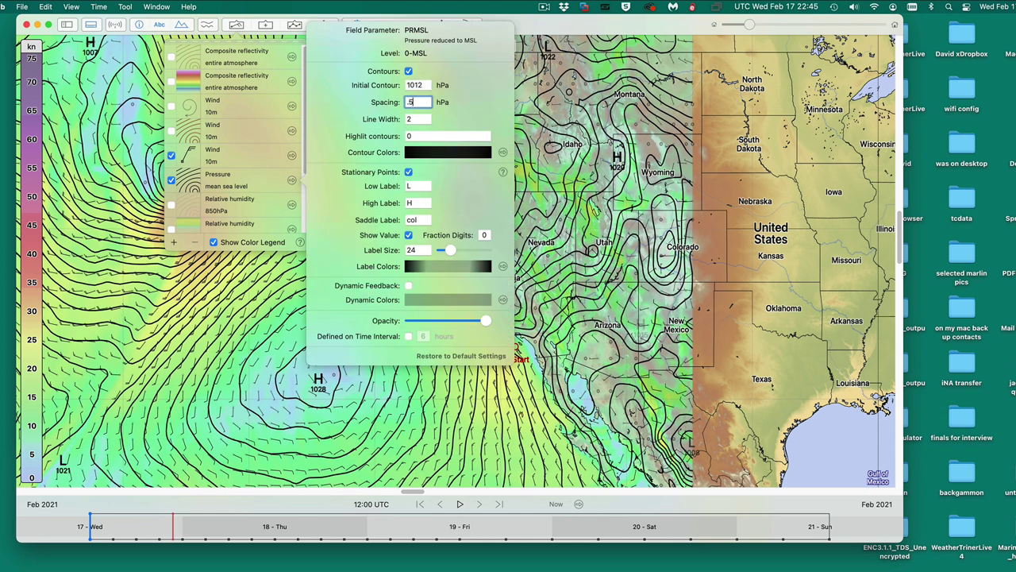
text(.5)
click(283, 328)
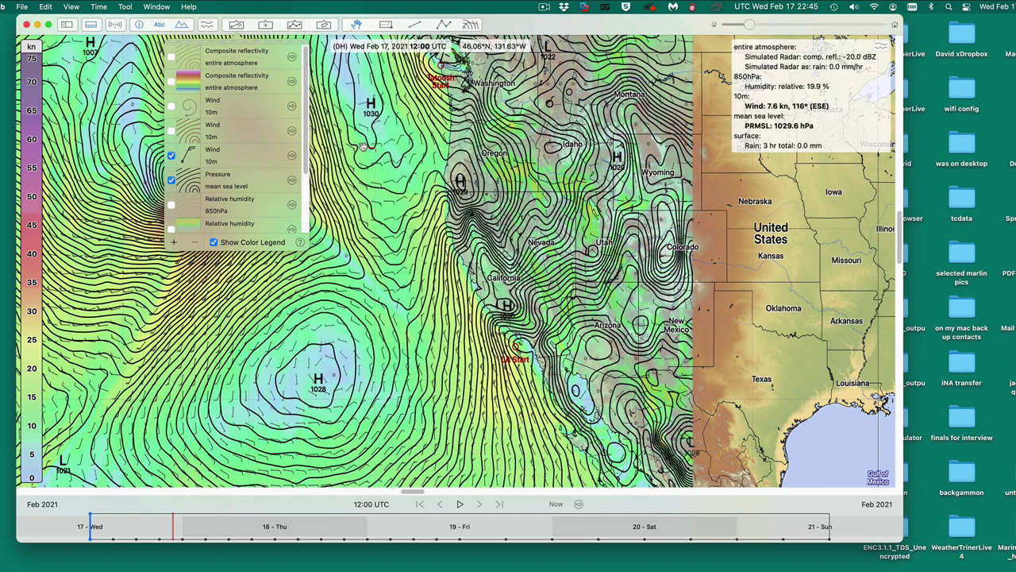
click(291, 287)
- Advance the forecast to Wed Feb 17 21:31 UTC and zoom out to show the region to Hawaii
drag(290, 287, 394, 250)
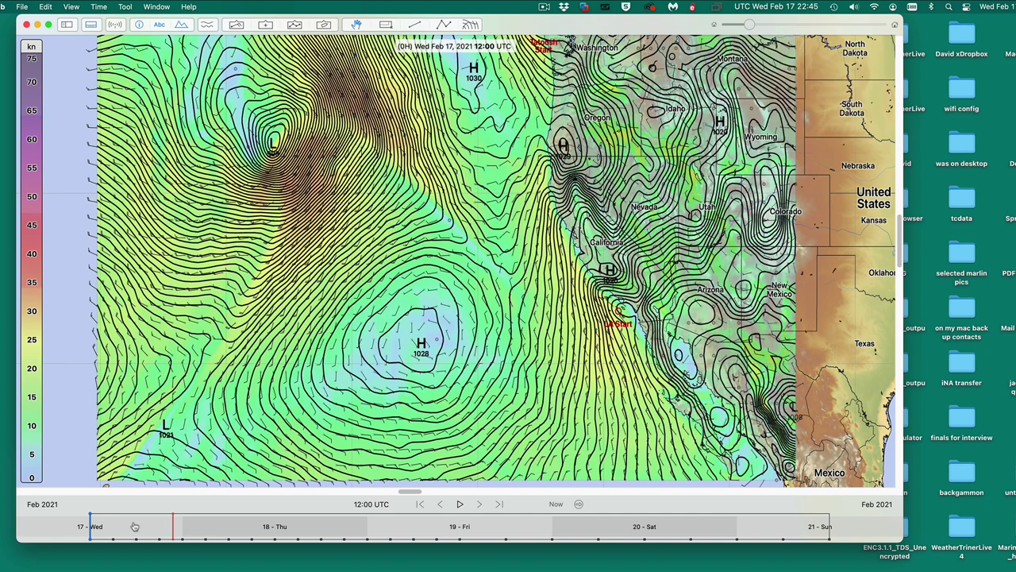
drag(92, 522, 162, 535)
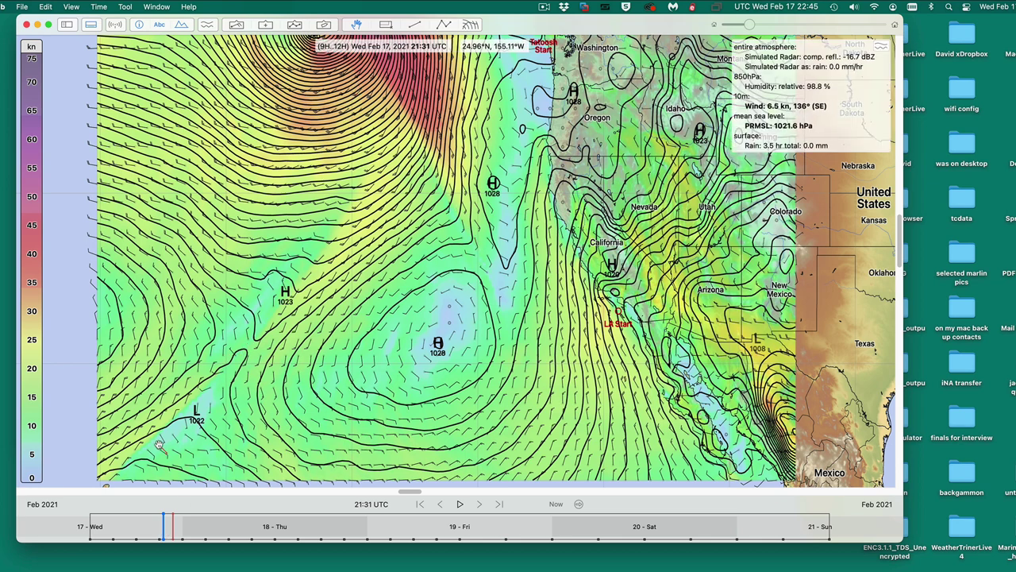
scroll(178, 427, down, 5)
scroll(474, 292, up, 3)
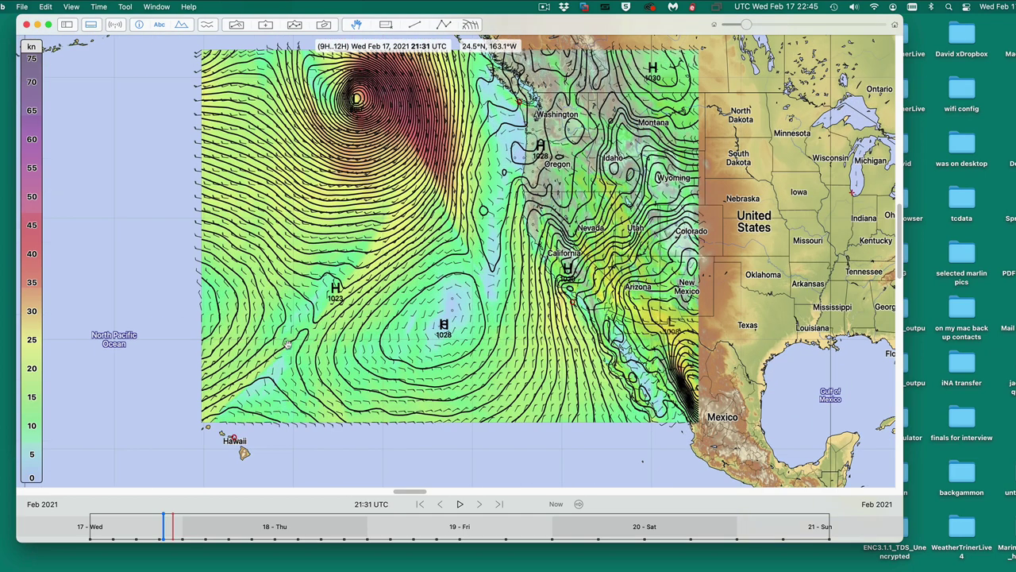
click(237, 25)
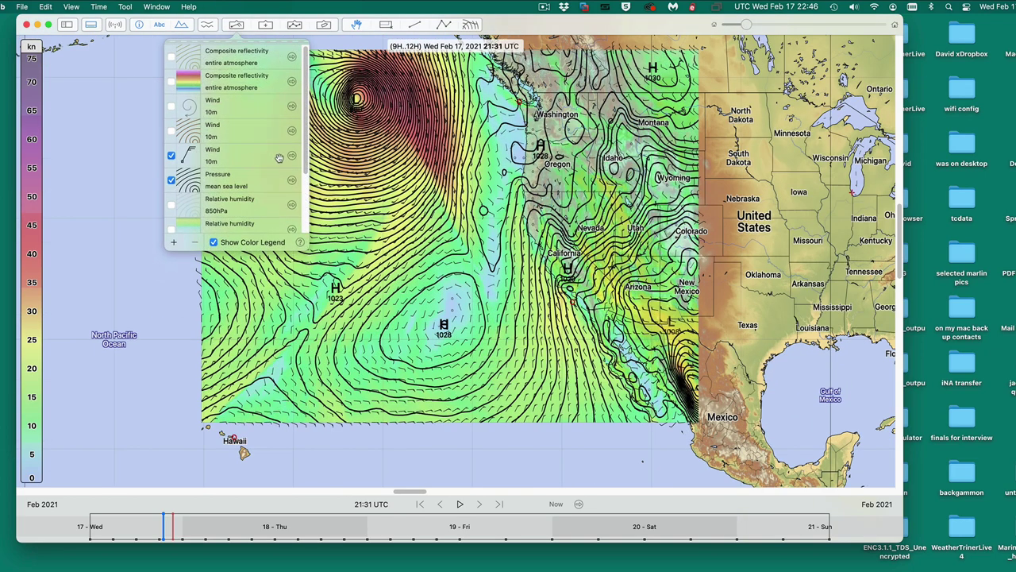
- Change the pressure isobar spacing from 0.5 to 2 hPa and bring the West Coast start marks into view
click(293, 183)
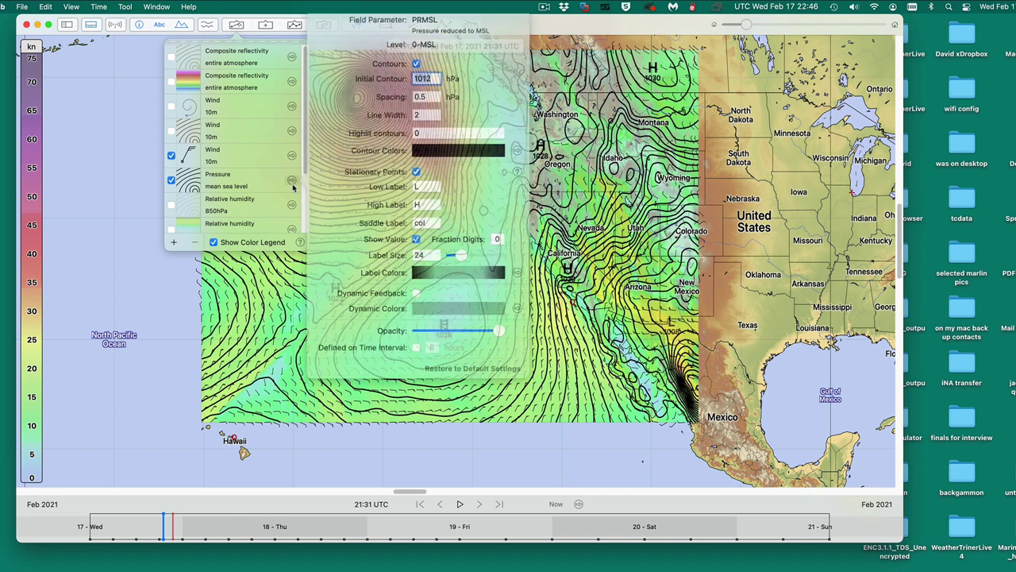
click(416, 120)
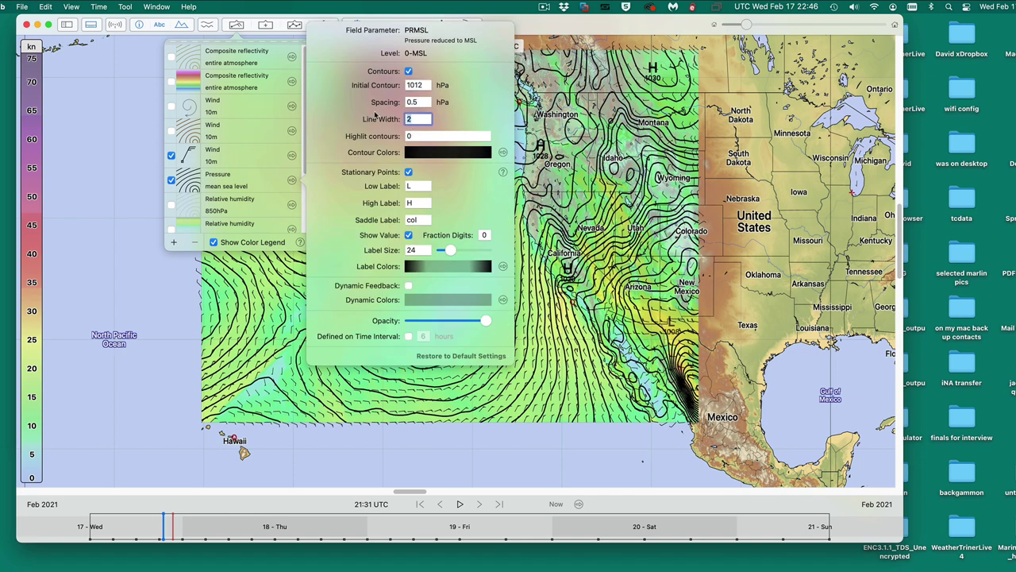
double_click(420, 102)
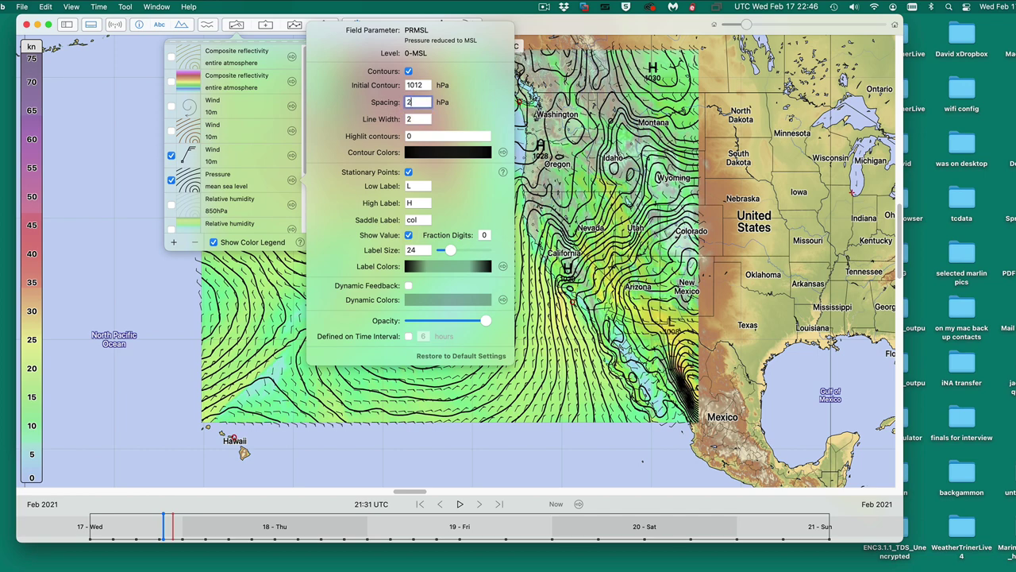
text(2)
key(Return)
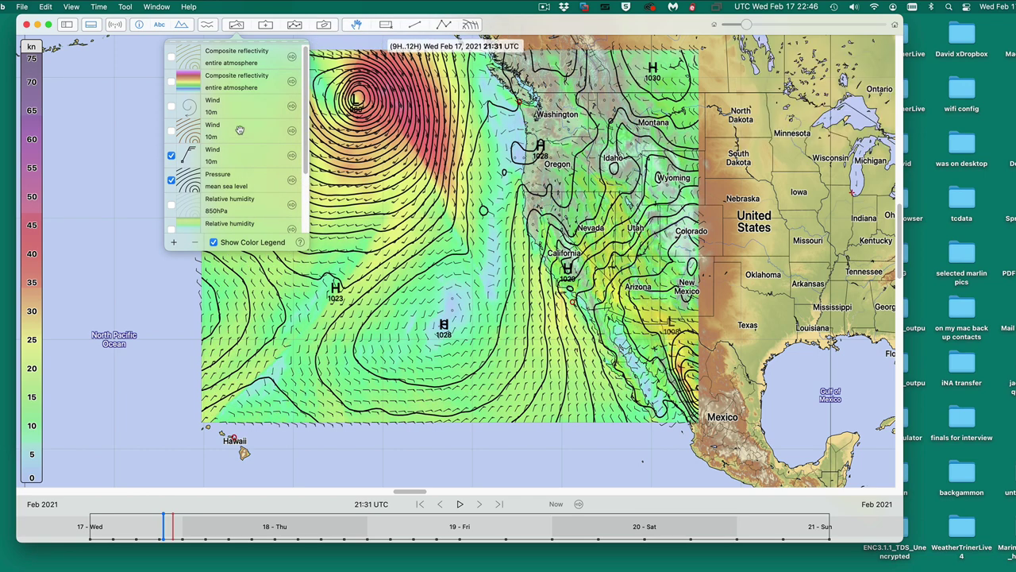
click(430, 271)
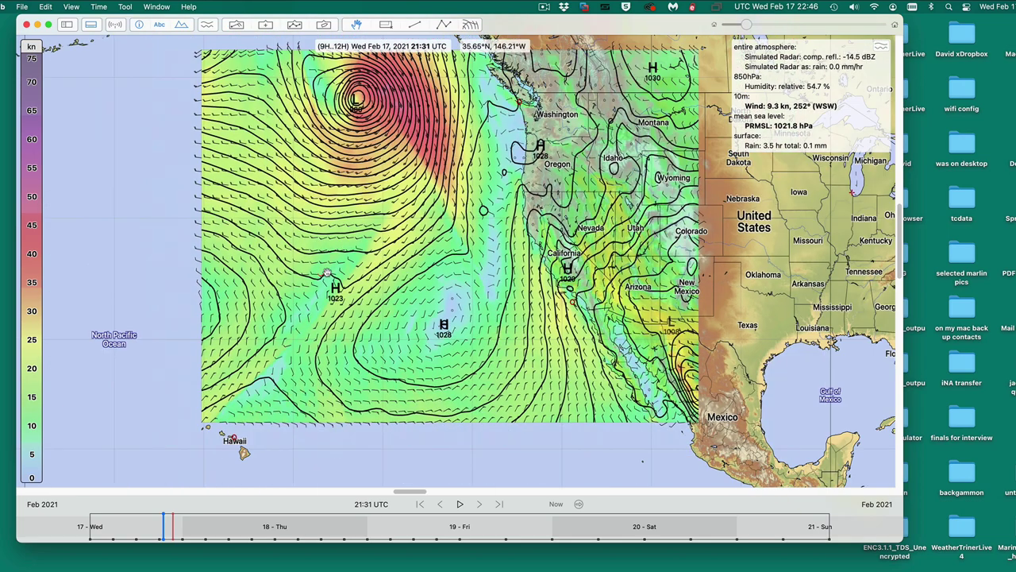
scroll(327, 223, right, 3)
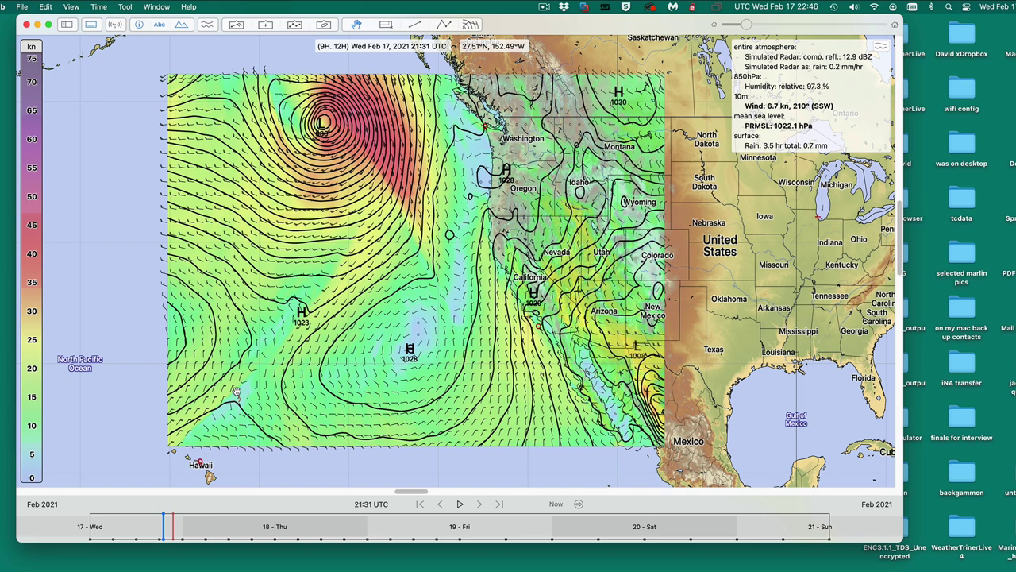
scroll(216, 374, up, 2)
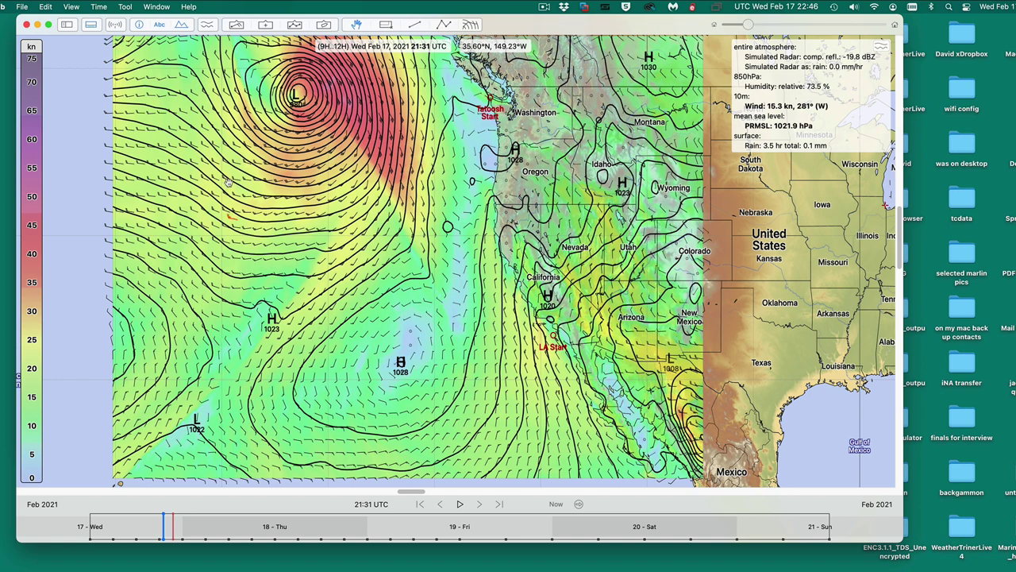
click(232, 24)
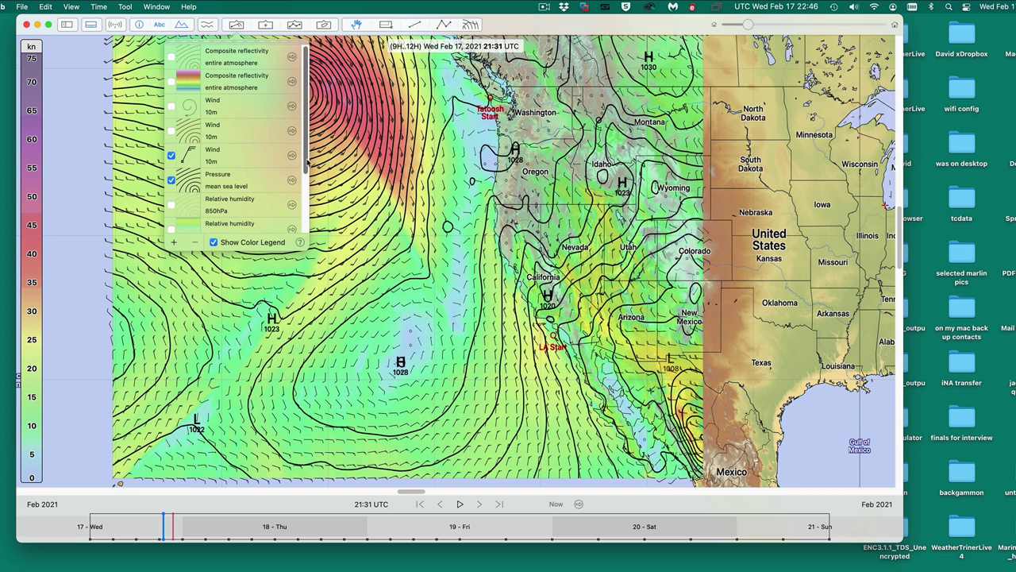
- Replace the coloured Wind 10m shading with Total precipitation shading
scroll(260, 159, down, 3)
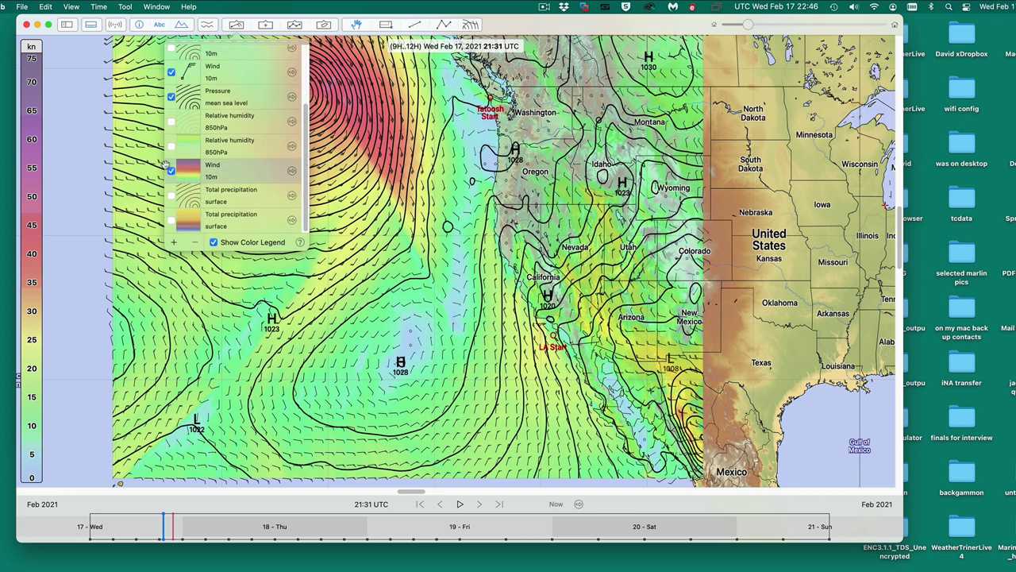
click(172, 172)
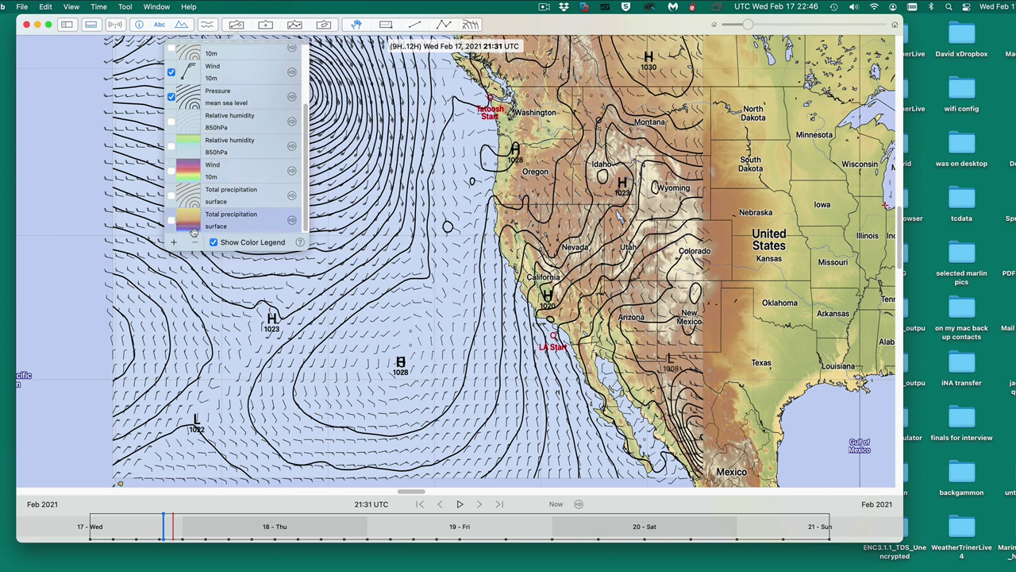
click(171, 220)
click(356, 348)
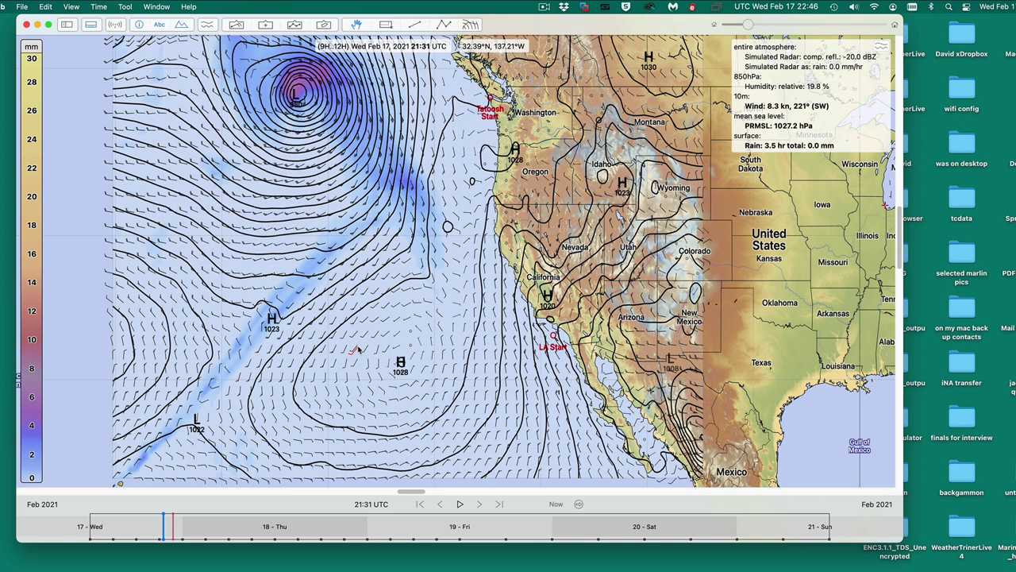
- Rewind the forecast to Wed Feb 17 13:30 UTC and scrub through the rain band
key(super+equal)
key(super+minus)
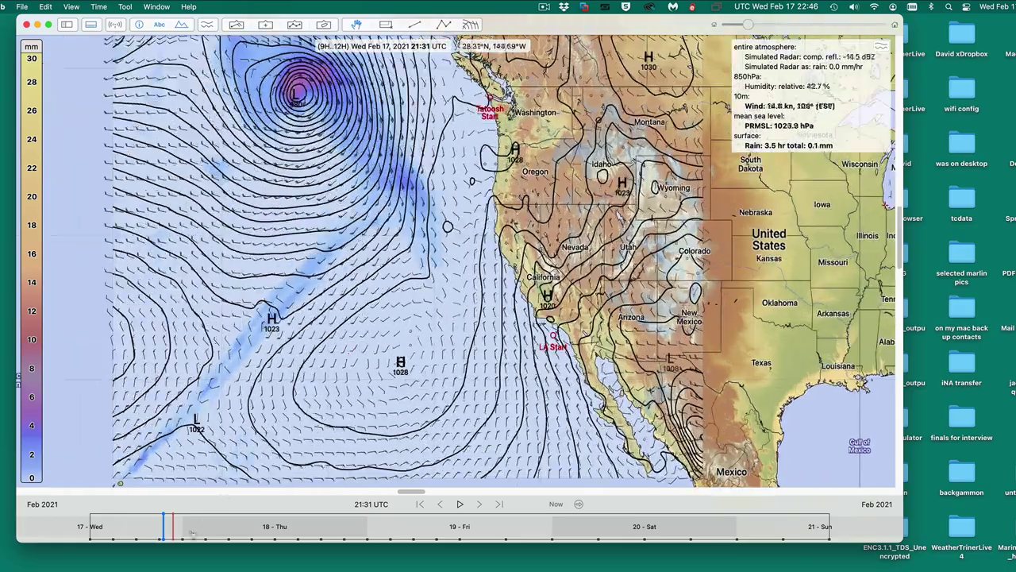
drag(163, 521, 141, 522)
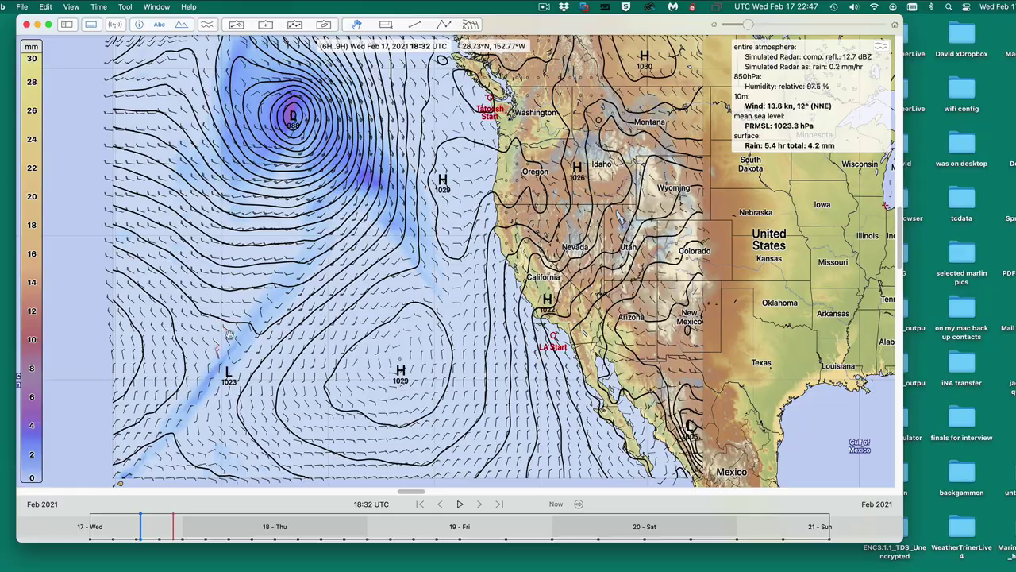
mouse_move(141, 516)
mouse_down()
mouse_move(230, 528)
mouse_move(101, 544)
mouse_up()
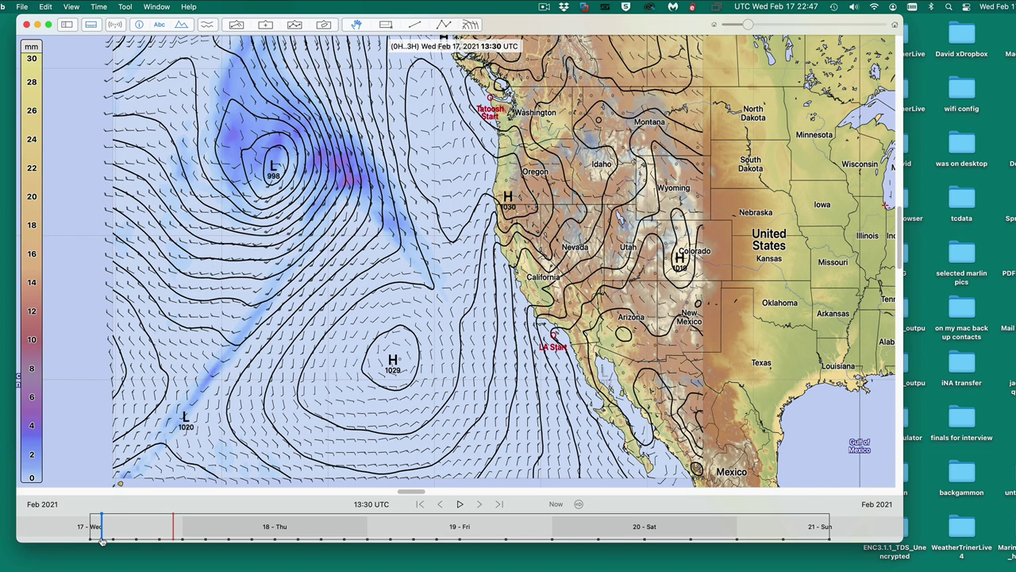
- Turn off the Total precipitation layer and turn on the Composite reflectivity radar layer
click(236, 25)
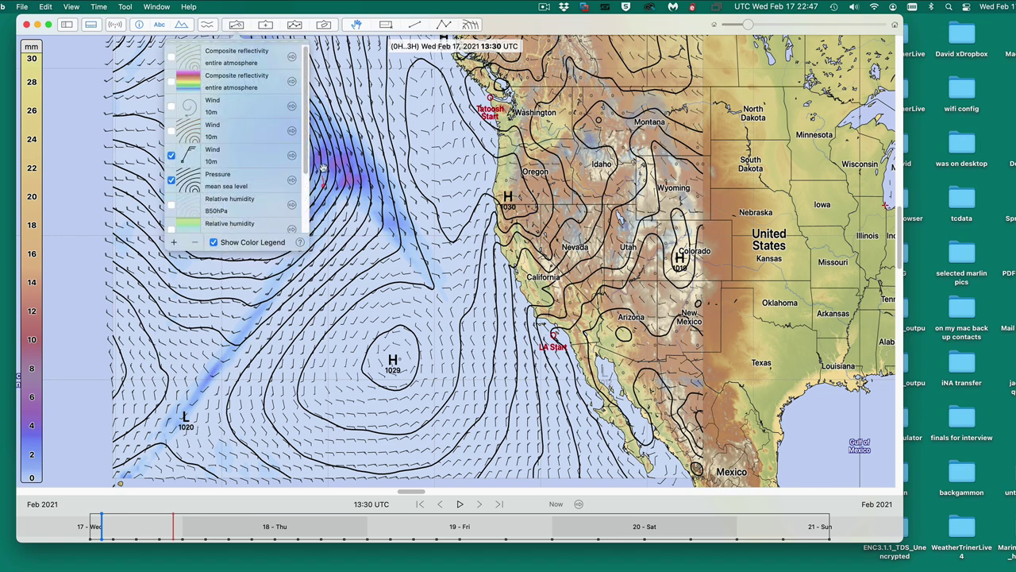
scroll(181, 226, down, 3)
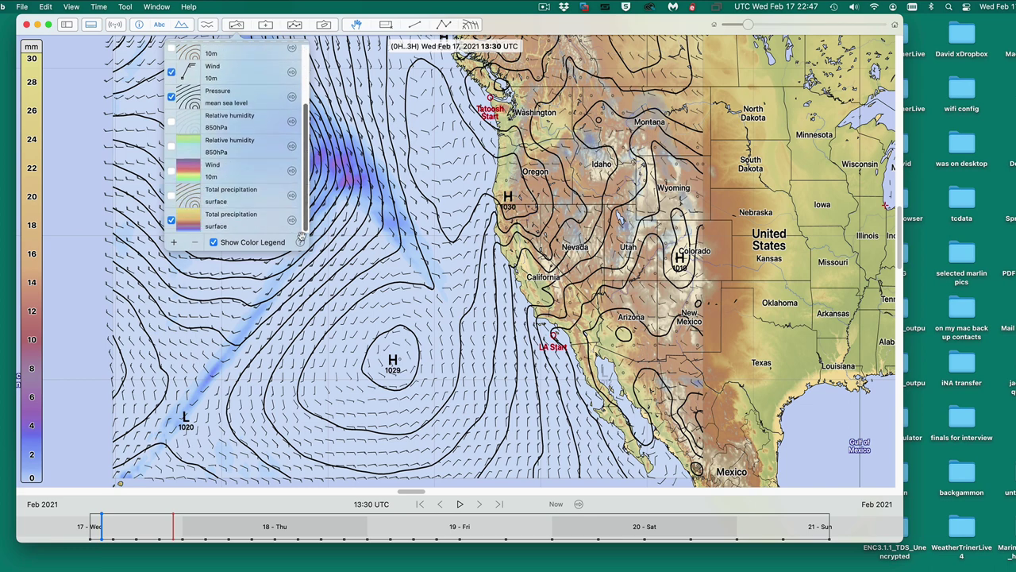
click(171, 220)
scroll(179, 79, up, 3)
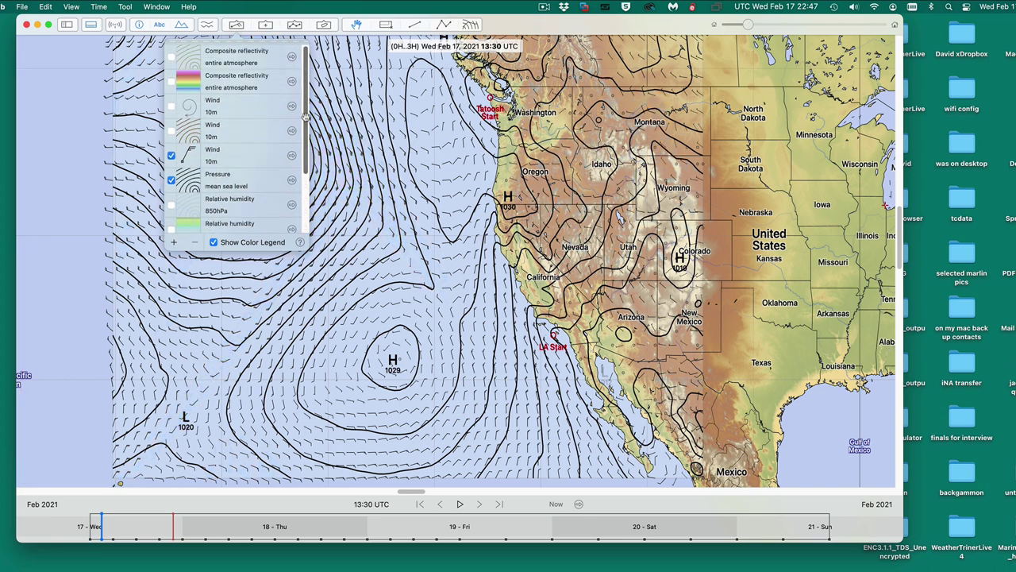
click(171, 81)
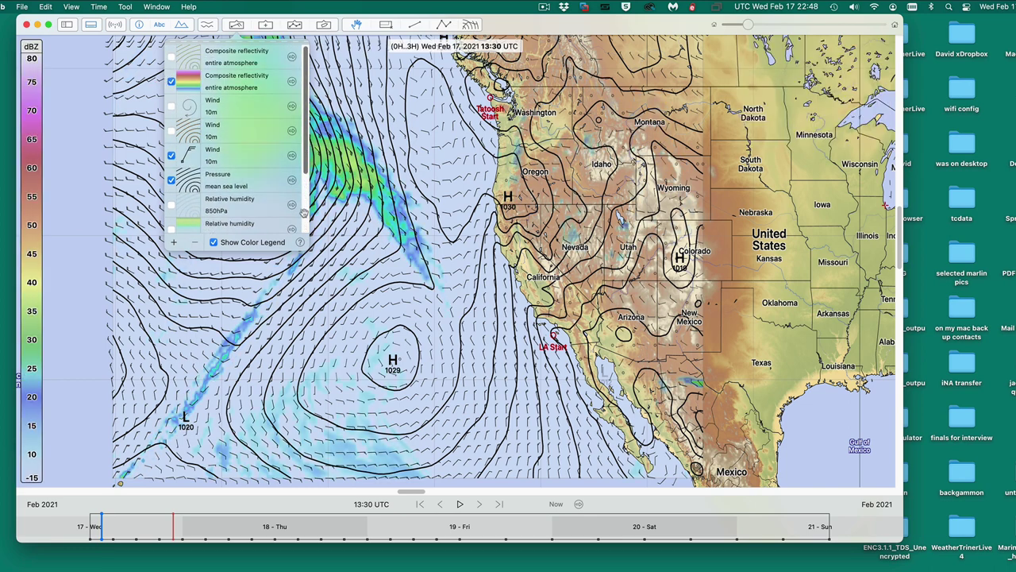
click(339, 250)
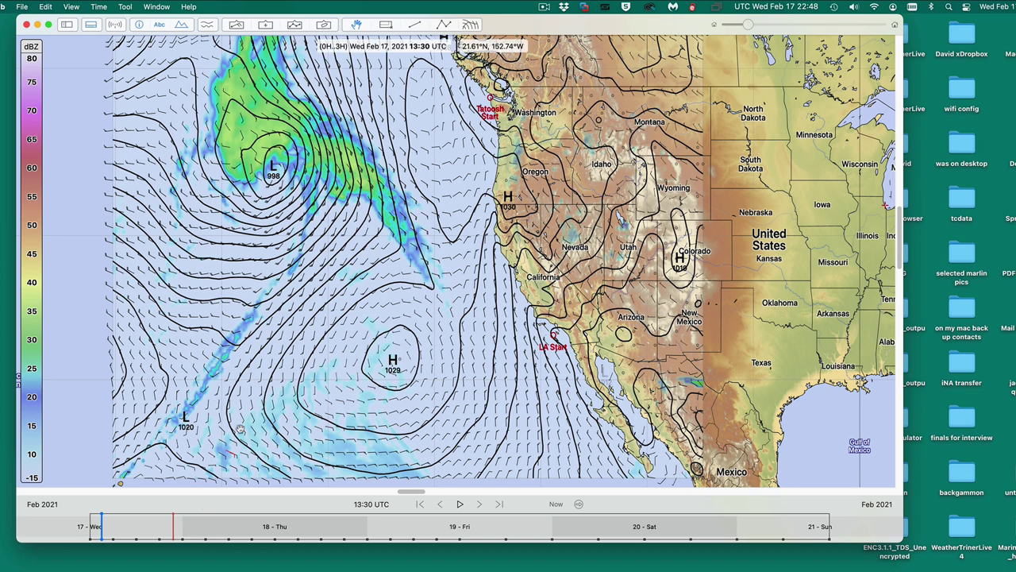
- Zoom the radar map and scrub the forecast to Wed Feb 17 13:49 UTC
scroll(358, 226, up, 3)
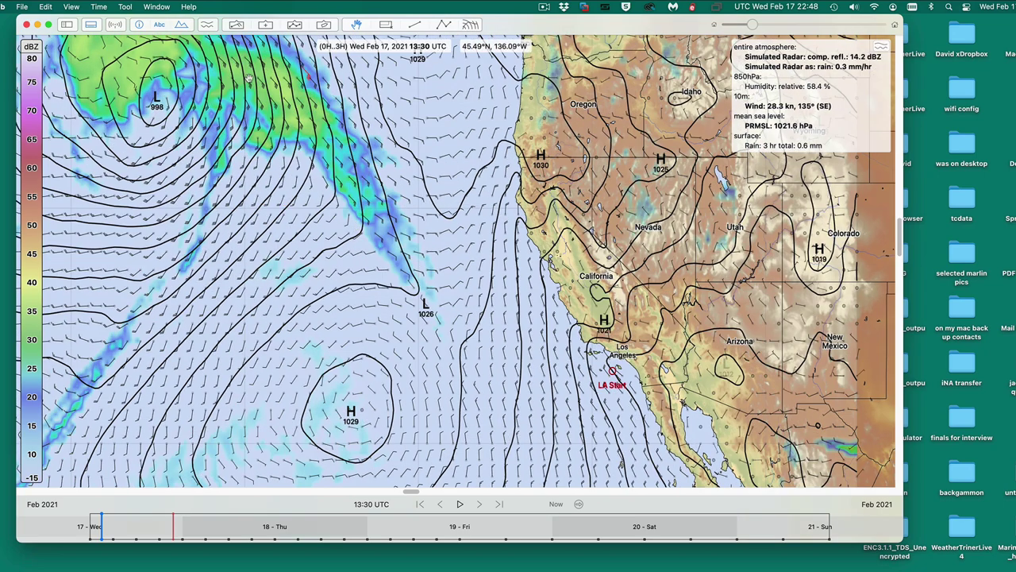
scroll(270, 215, down, 4)
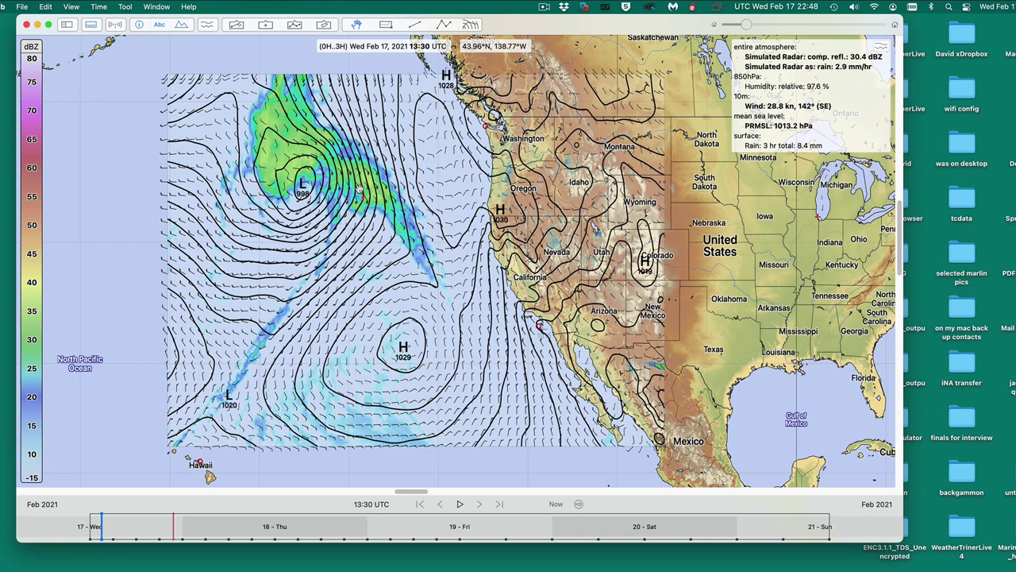
scroll(359, 188, up, 5)
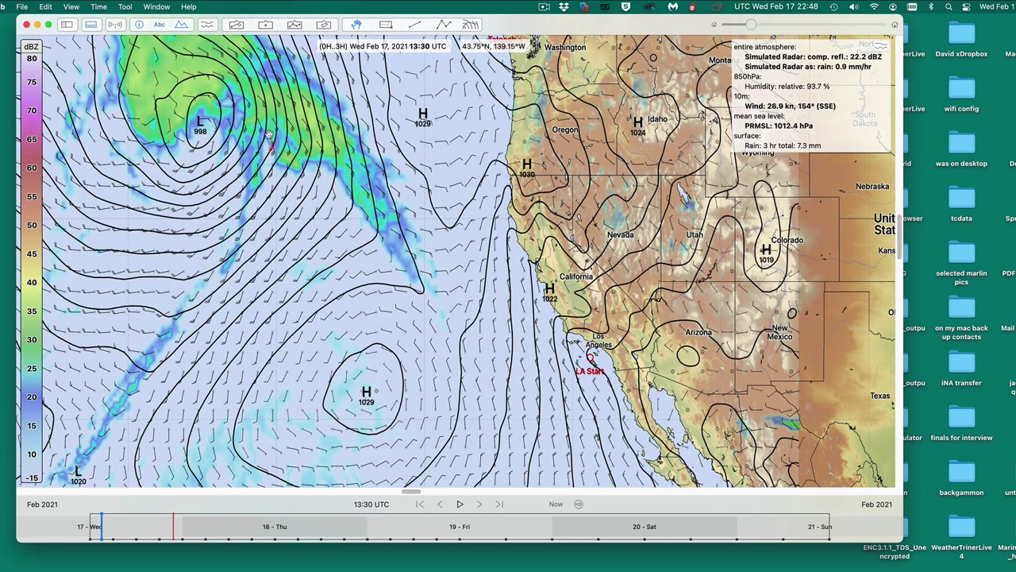
scroll(268, 133, down, 5)
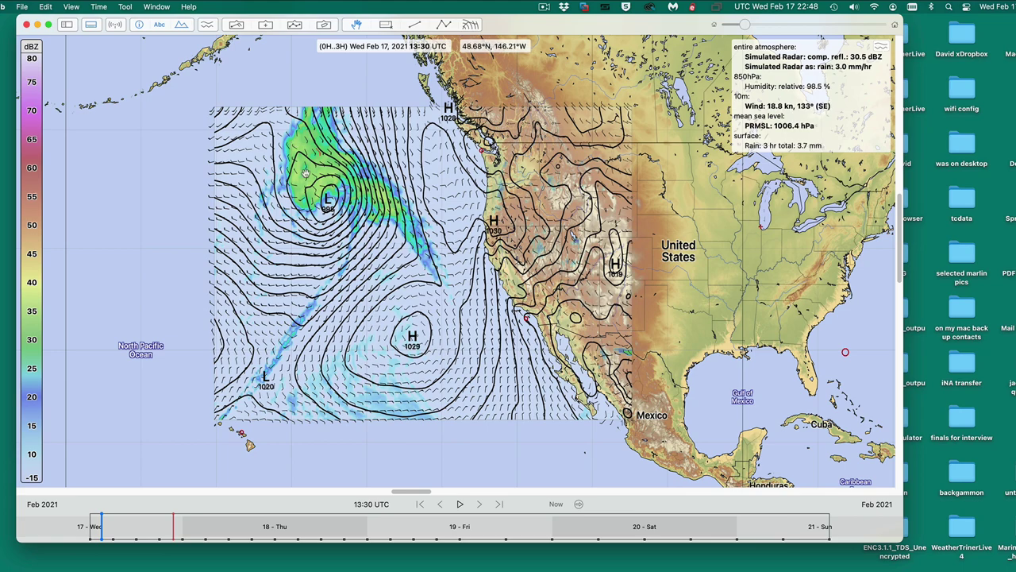
scroll(395, 233, up, 4)
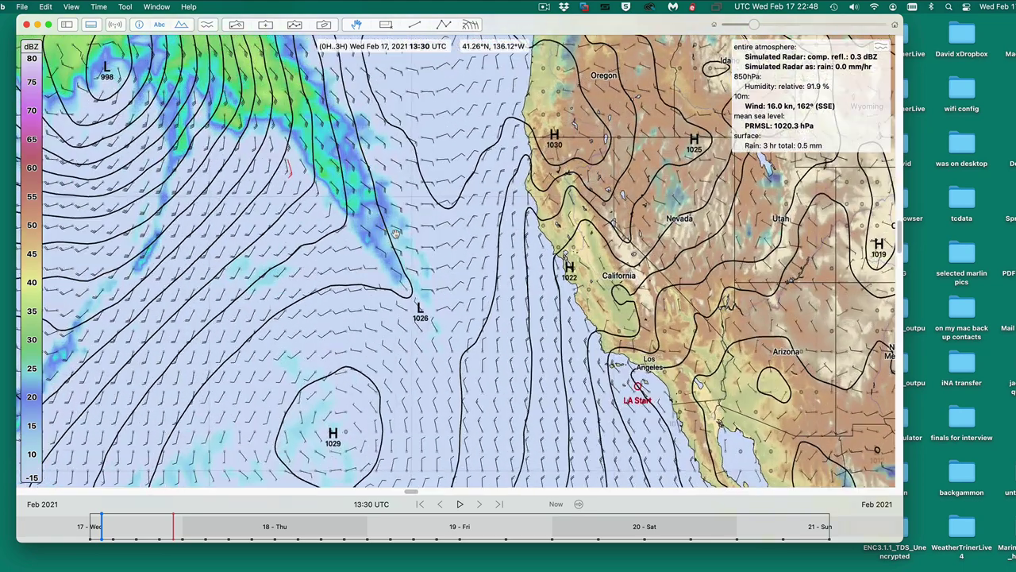
scroll(395, 233, down, 3)
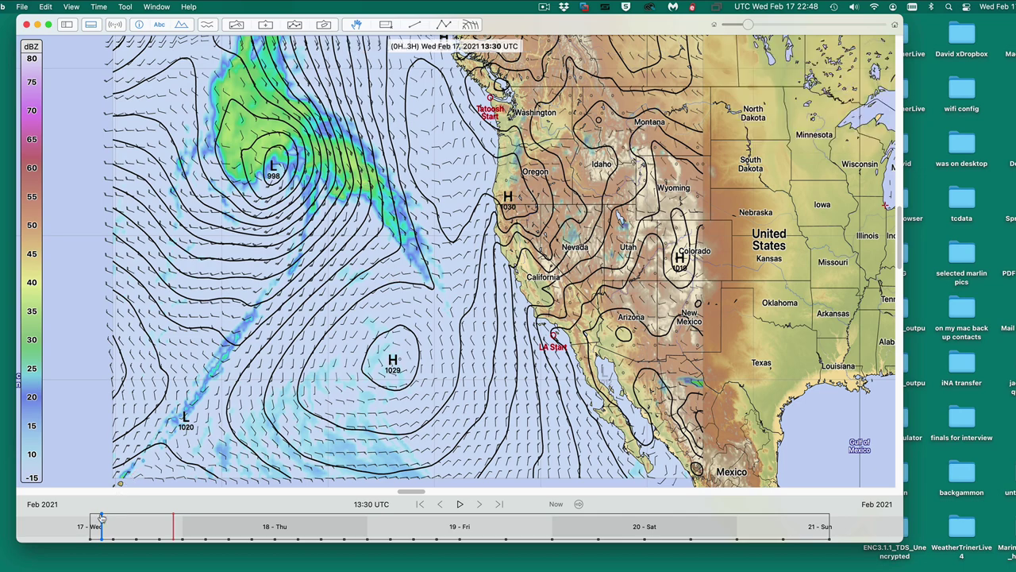
mouse_move(102, 518)
mouse_down()
mouse_move(192, 526)
mouse_move(95, 527)
mouse_move(169, 530)
mouse_move(287, 525)
mouse_move(134, 524)
mouse_move(309, 518)
mouse_move(131, 518)
mouse_move(117, 496)
mouse_move(104, 500)
mouse_up()
mouse_move(442, 178)
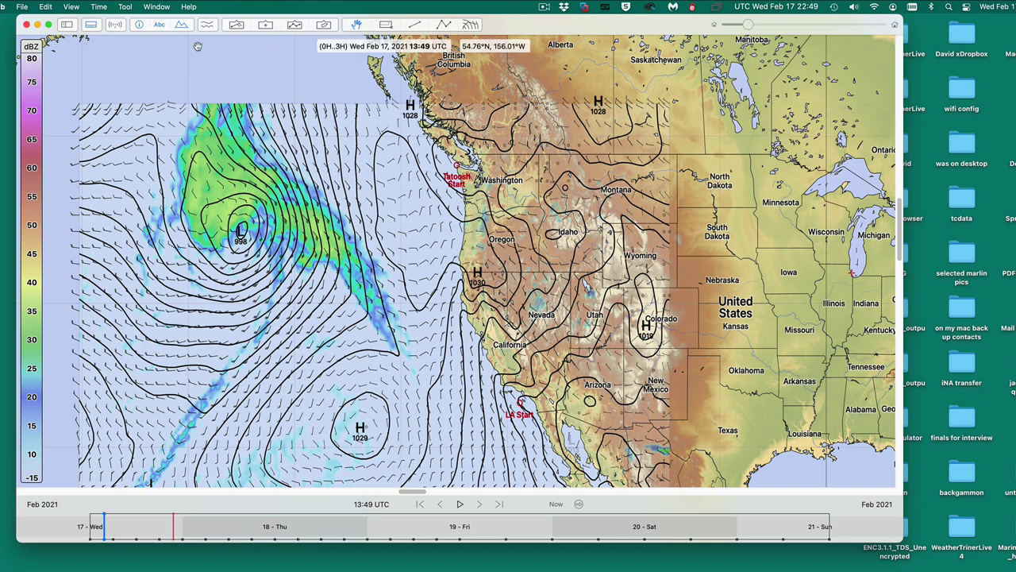
- Replace the Composite reflectivity layer with Relative humidity 850hPa shading
click(237, 26)
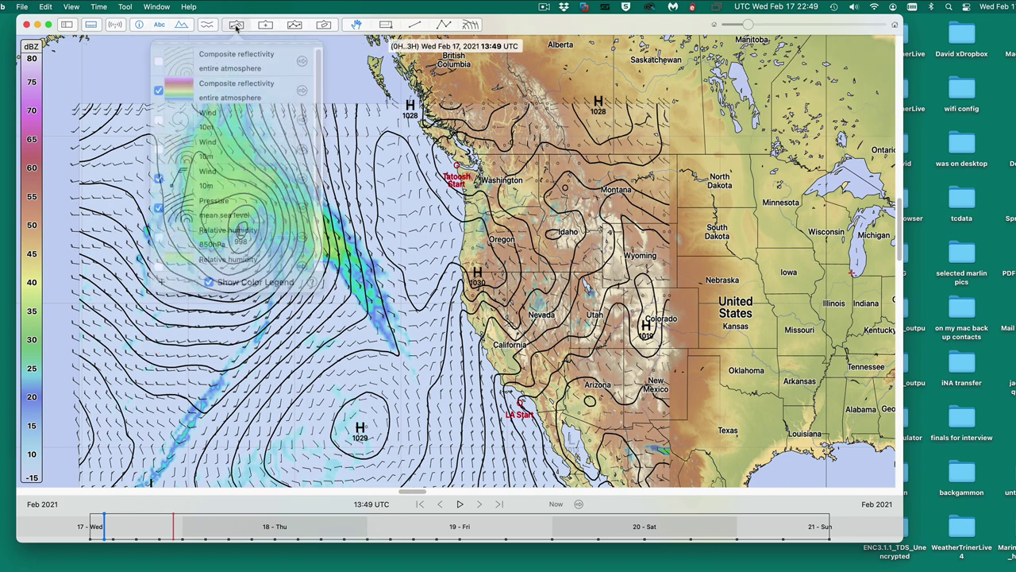
click(172, 83)
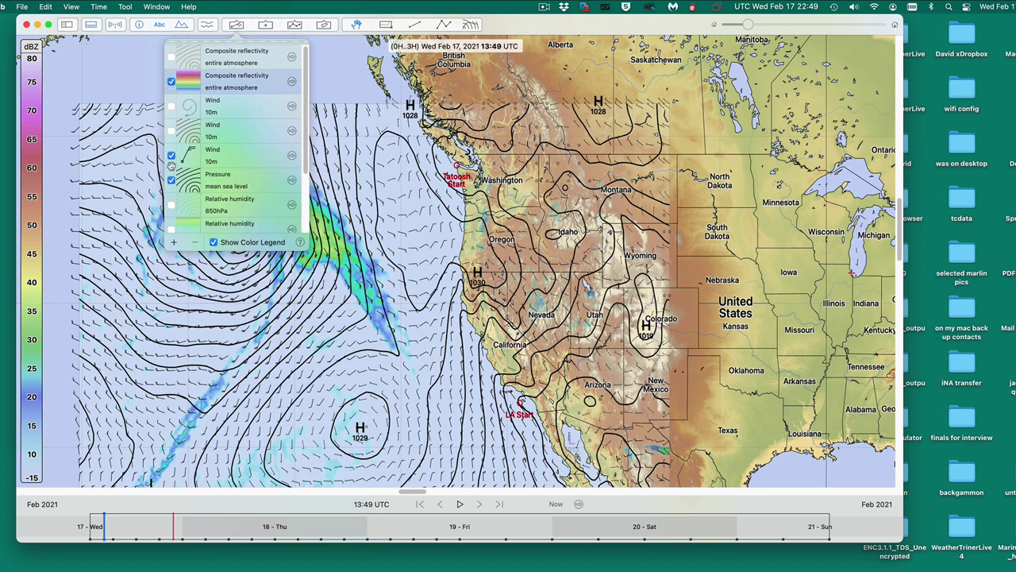
click(171, 83)
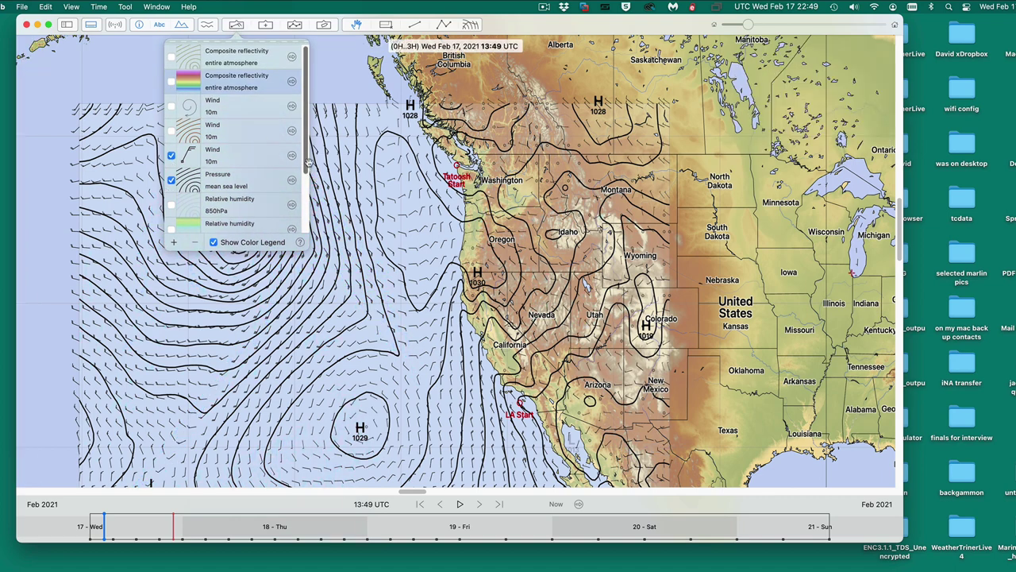
scroll(301, 196, down, 3)
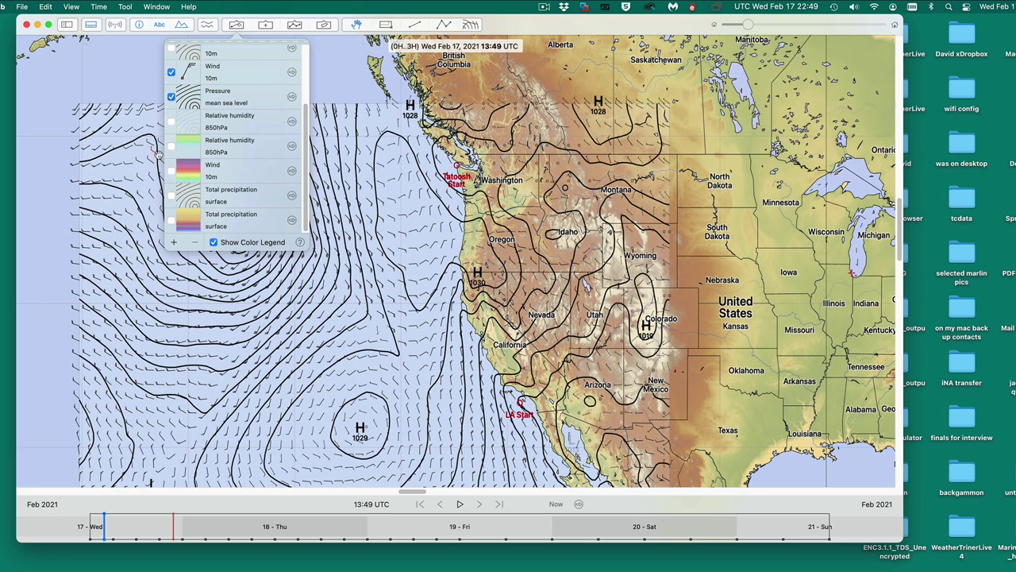
click(170, 146)
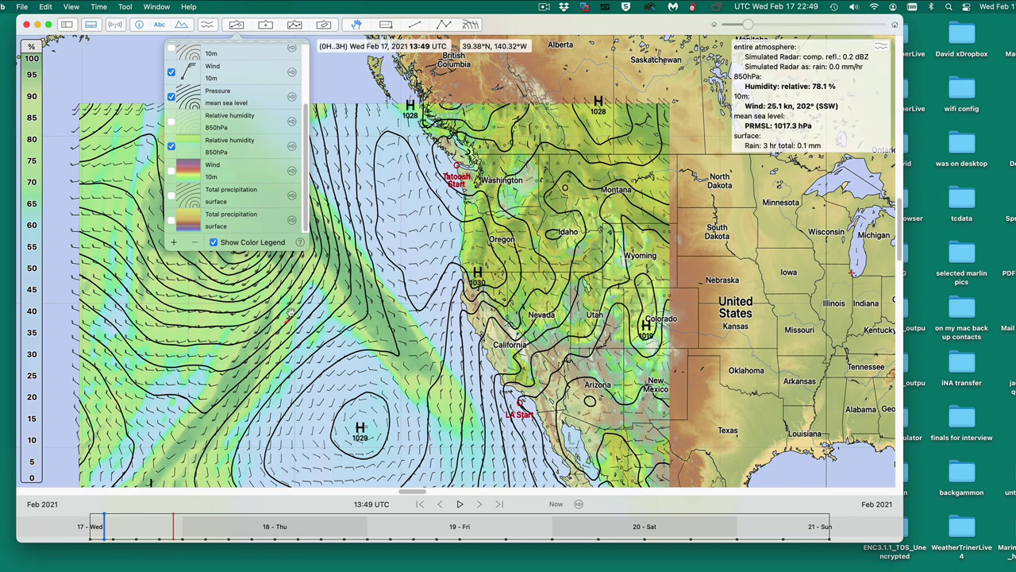
click(262, 350)
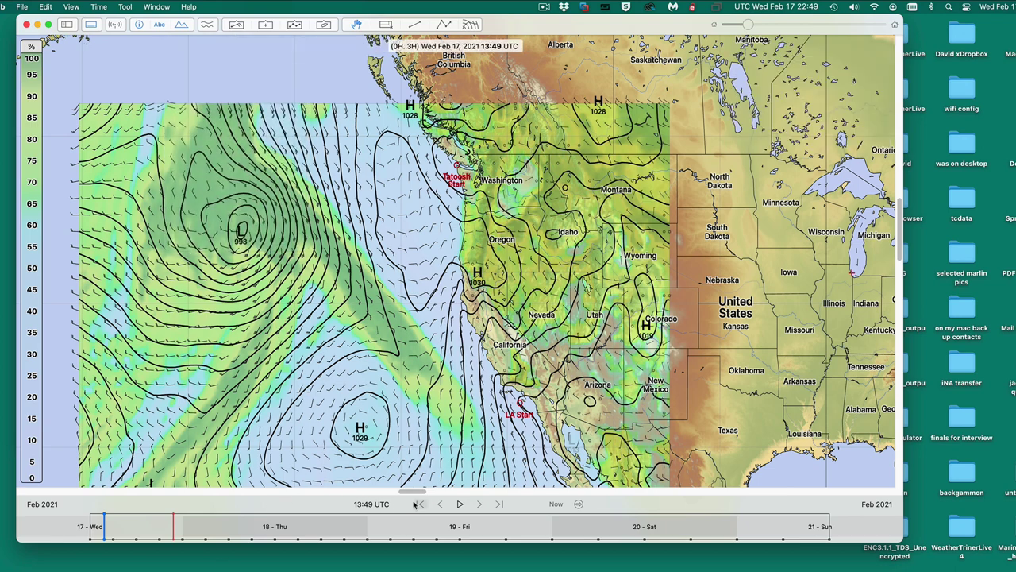
- Pan the map and set the forecast time back to Wed Feb 17 12:50 UTC
drag(441, 343, 450, 282)
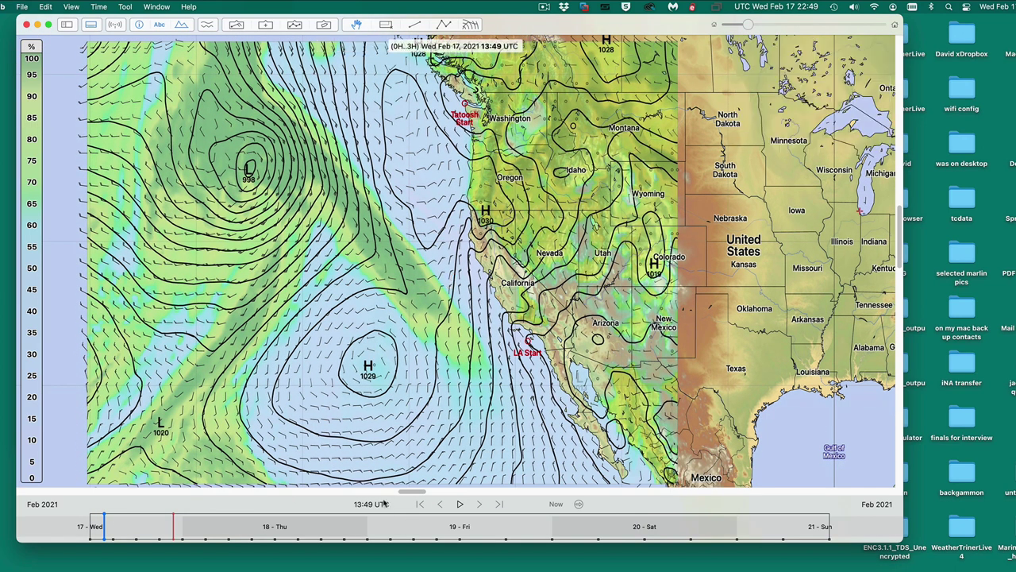
drag(412, 490, 536, 492)
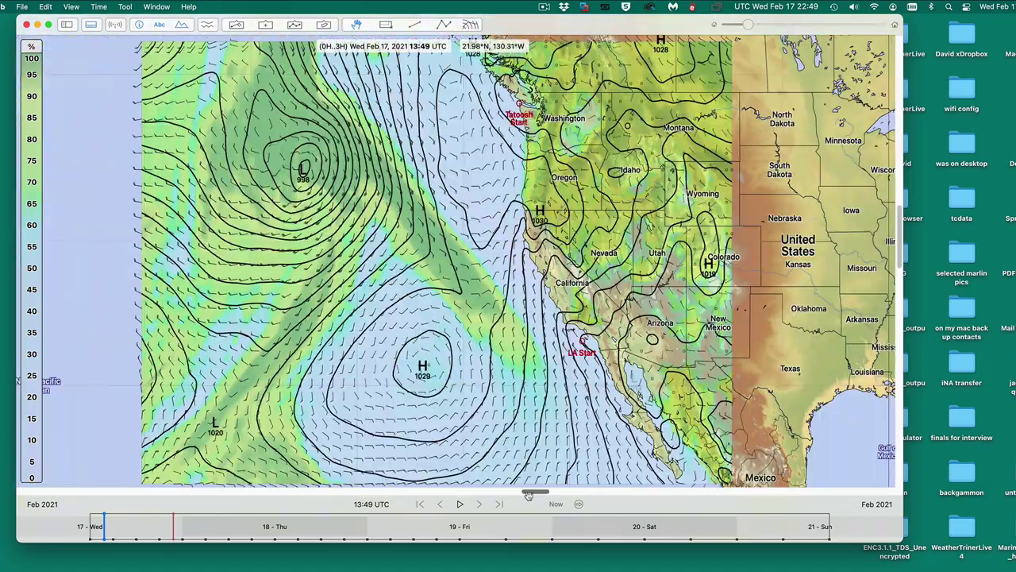
key(super+minus)
key(super+plus)
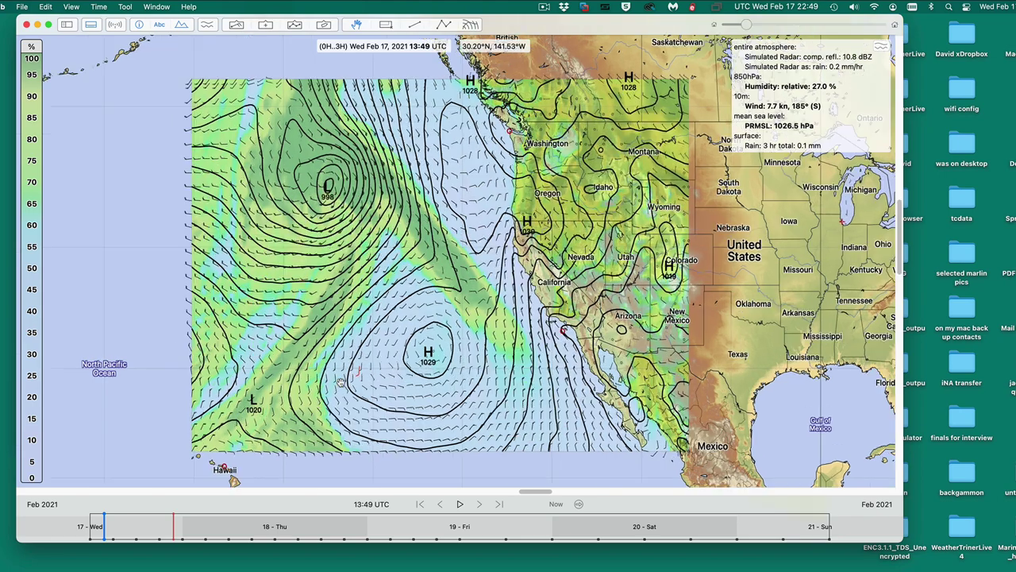
mouse_move(106, 518)
mouse_down()
mouse_move(81, 517)
mouse_move(197, 525)
mouse_move(247, 543)
mouse_move(96, 557)
mouse_up()
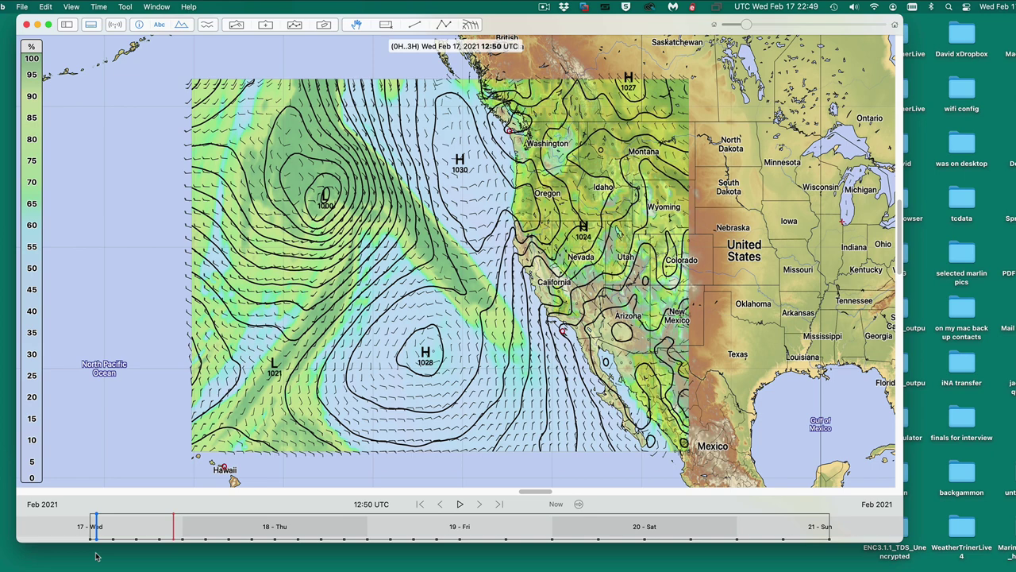
mouse_move(376, 276)
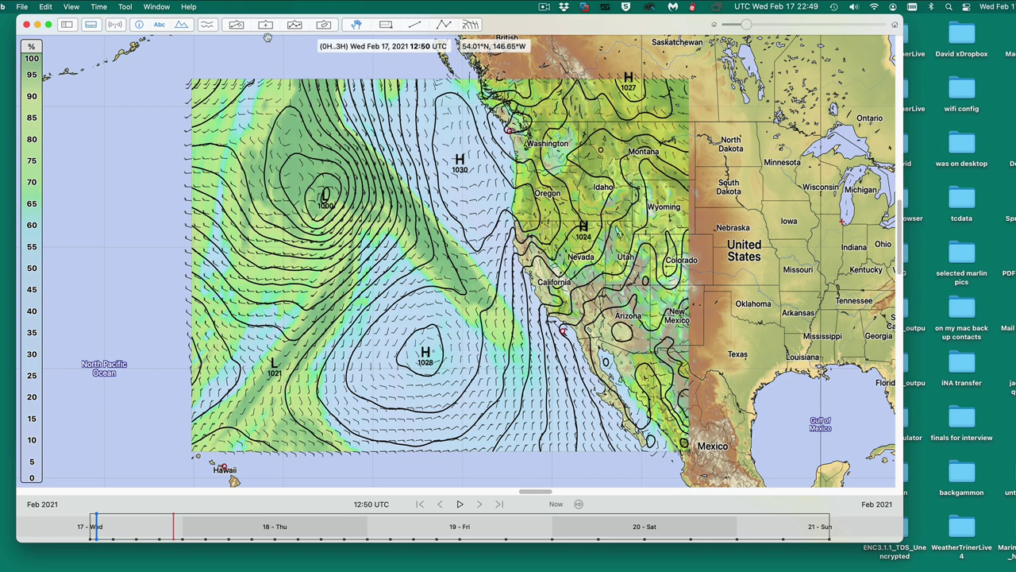
- Open a point meteogram, move its window aside, and place its marker between the Pacific low and high
click(207, 24)
click(244, 117)
drag(476, 80, 730, 107)
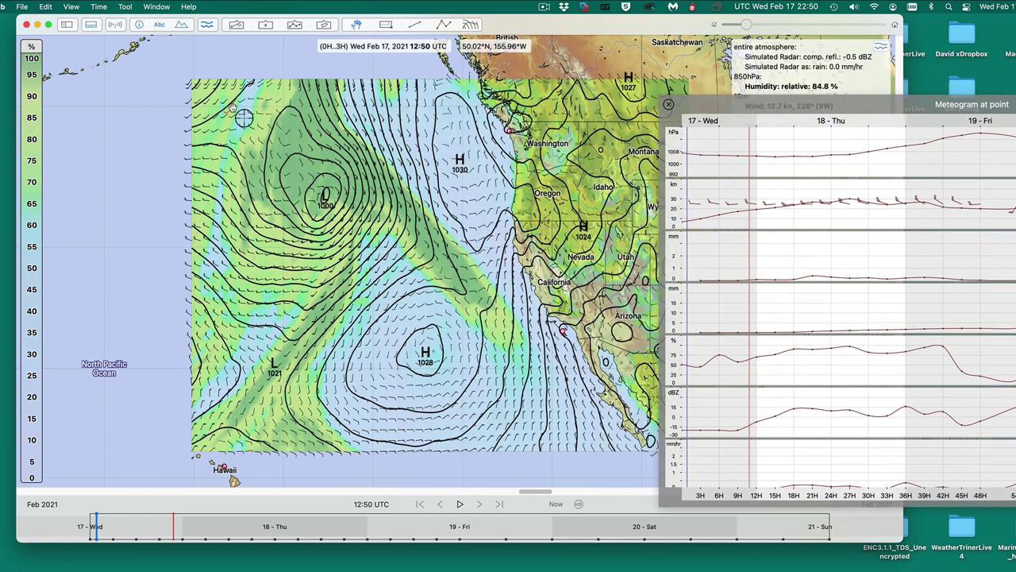
mouse_move(244, 118)
mouse_down()
mouse_move(302, 207)
mouse_move(380, 287)
mouse_move(362, 297)
mouse_up()
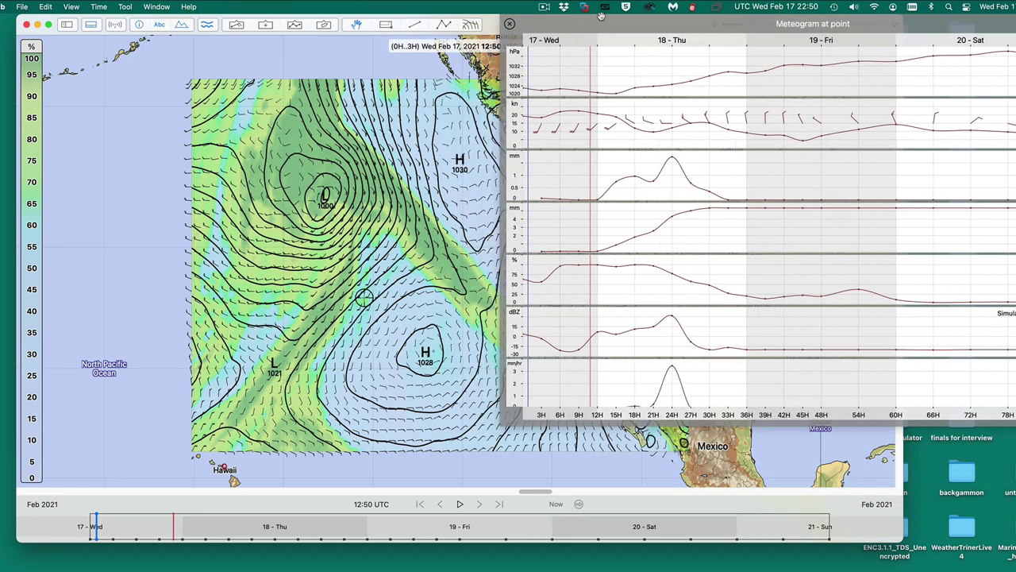
- Advance the forecast time to Wed Feb 17 19:02 UTC
drag(90, 518, 149, 525)
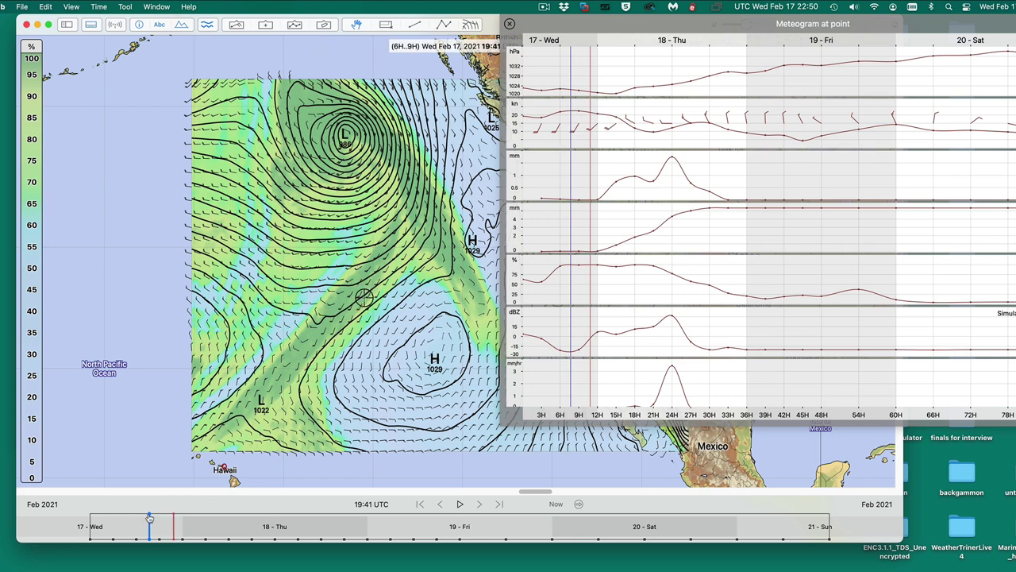
drag(150, 526, 210, 521)
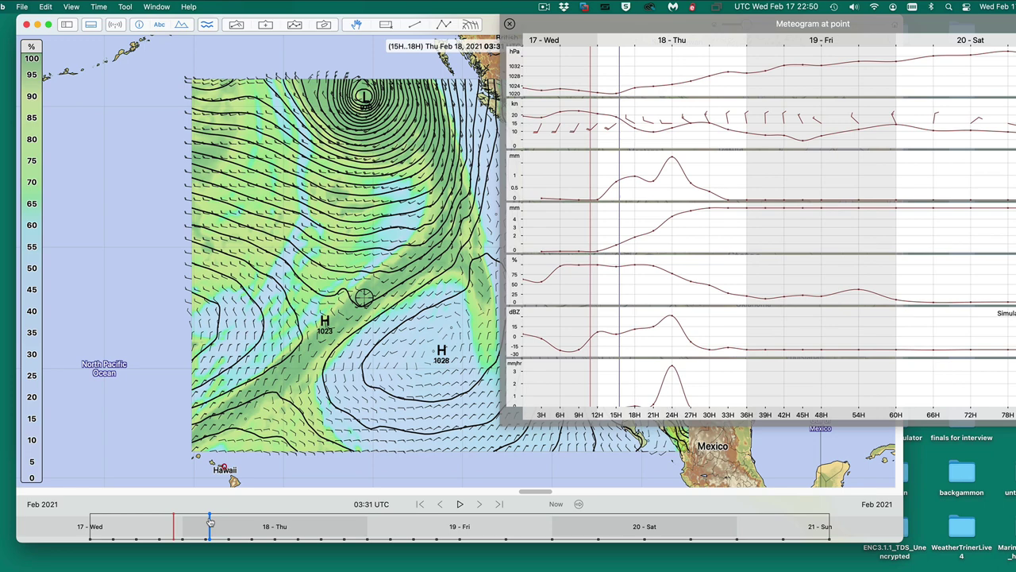
drag(210, 522, 145, 532)
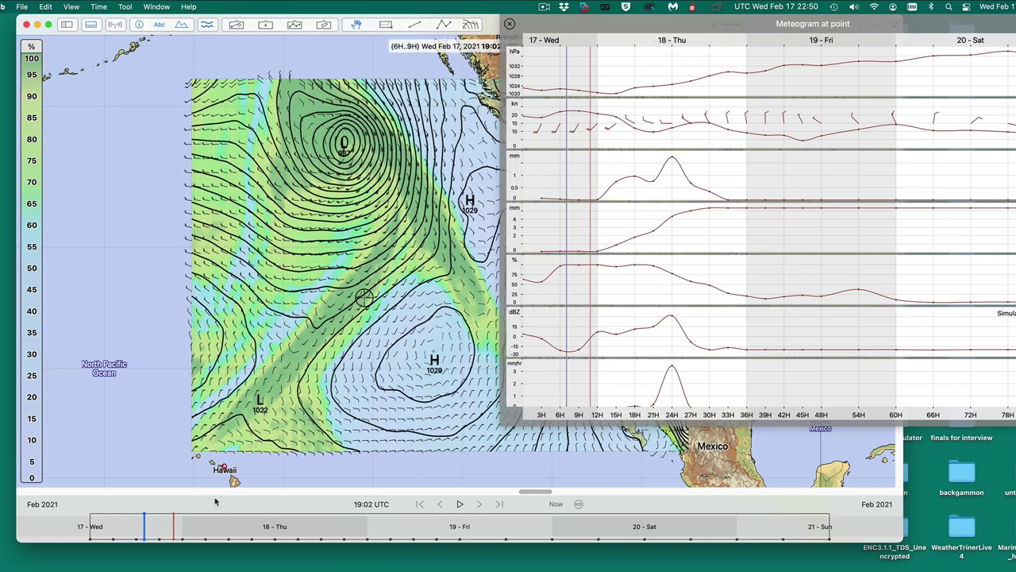
- Move the meteogram point north toward the coast, advance the forecast into Thursday, then close the meteogram
drag(363, 298, 473, 238)
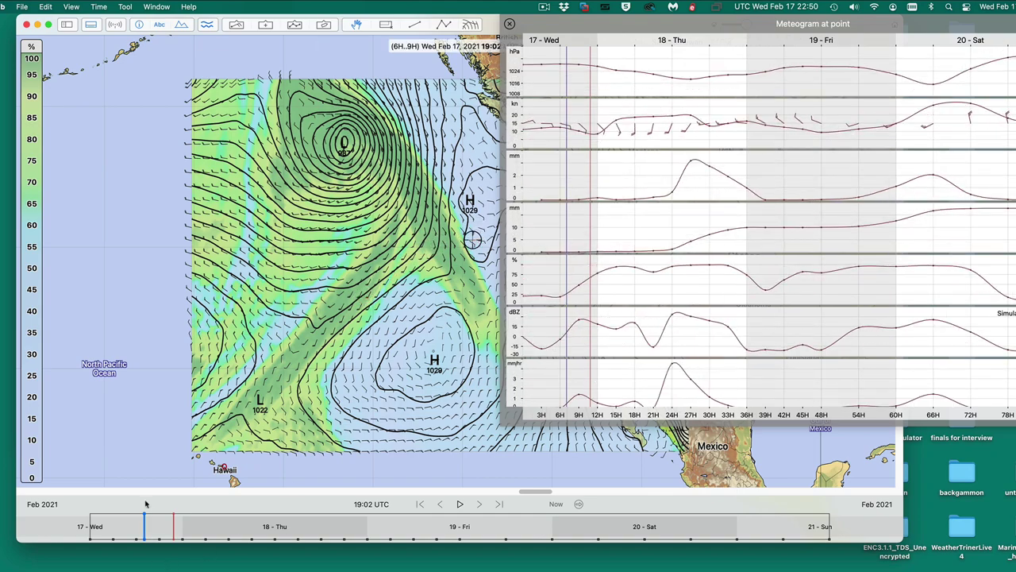
drag(146, 521, 202, 526)
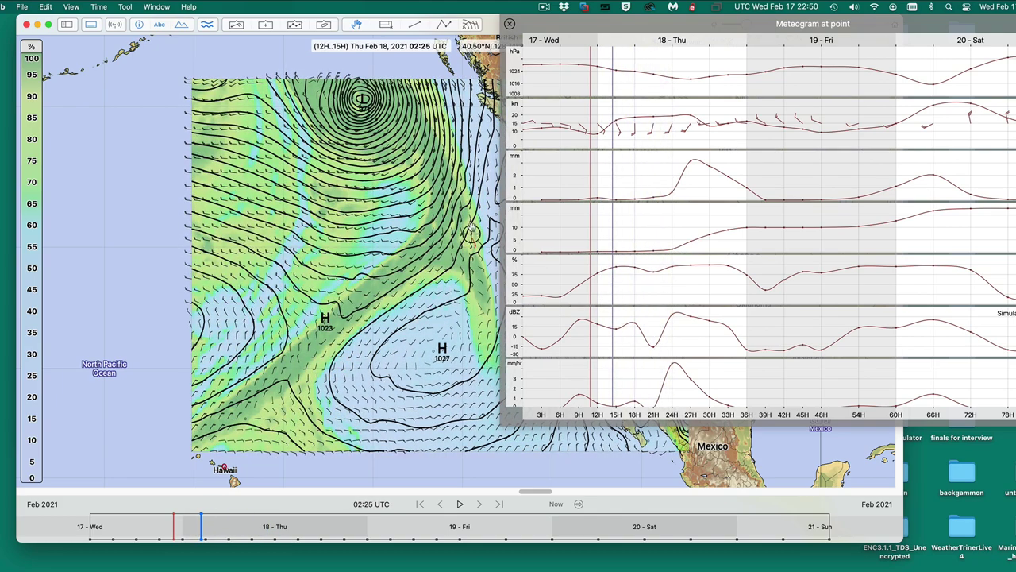
drag(471, 230, 458, 155)
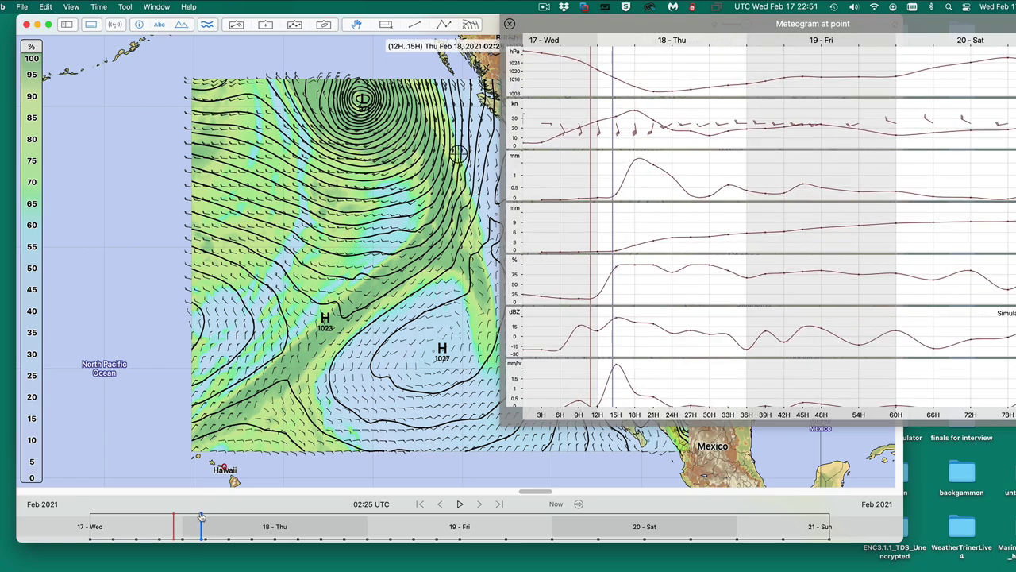
drag(202, 517, 243, 526)
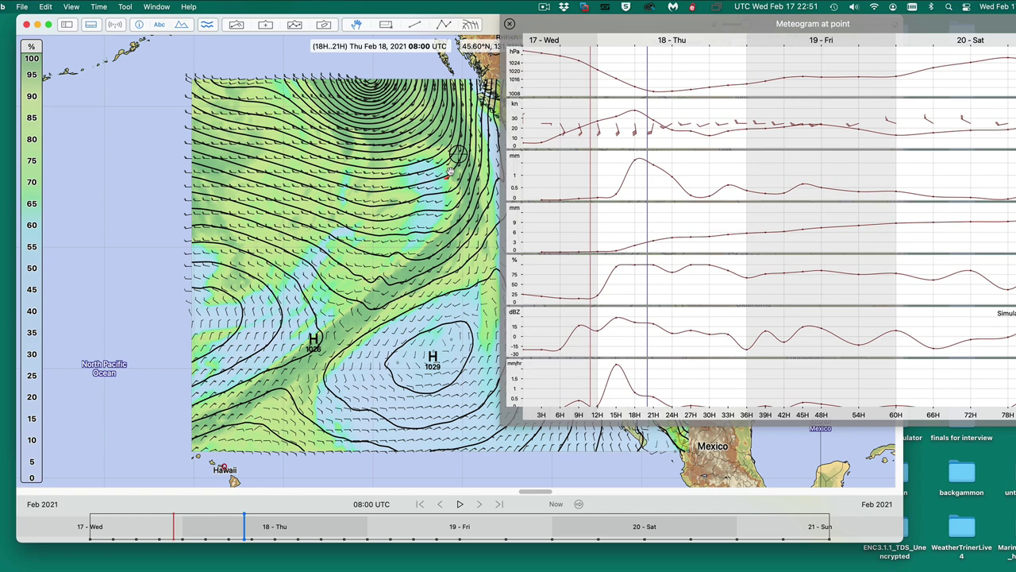
drag(560, 22, 518, 127)
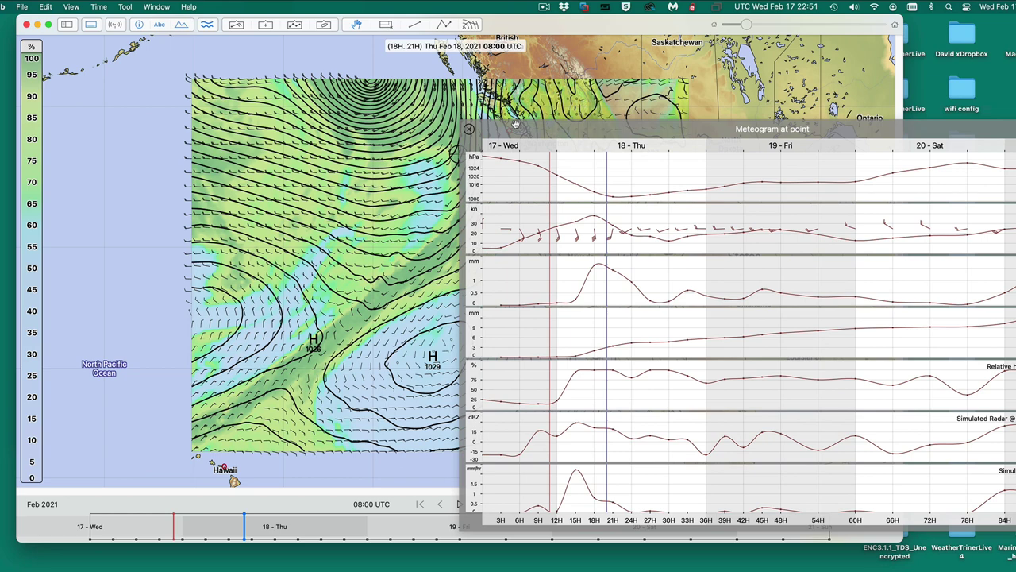
click(470, 129)
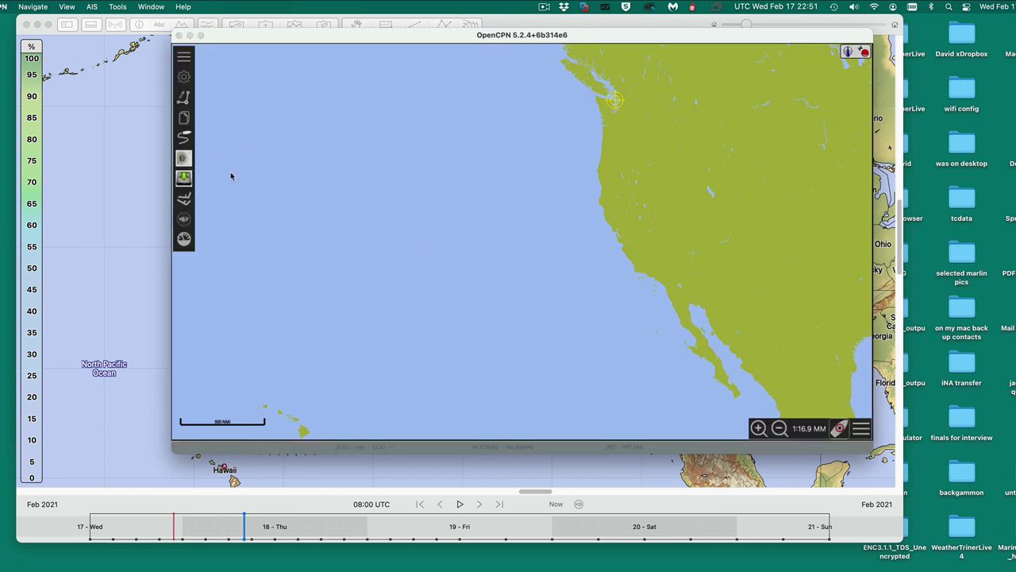
- Bring up the WeatherFax panel and move it to the centre of the chart
click(183, 179)
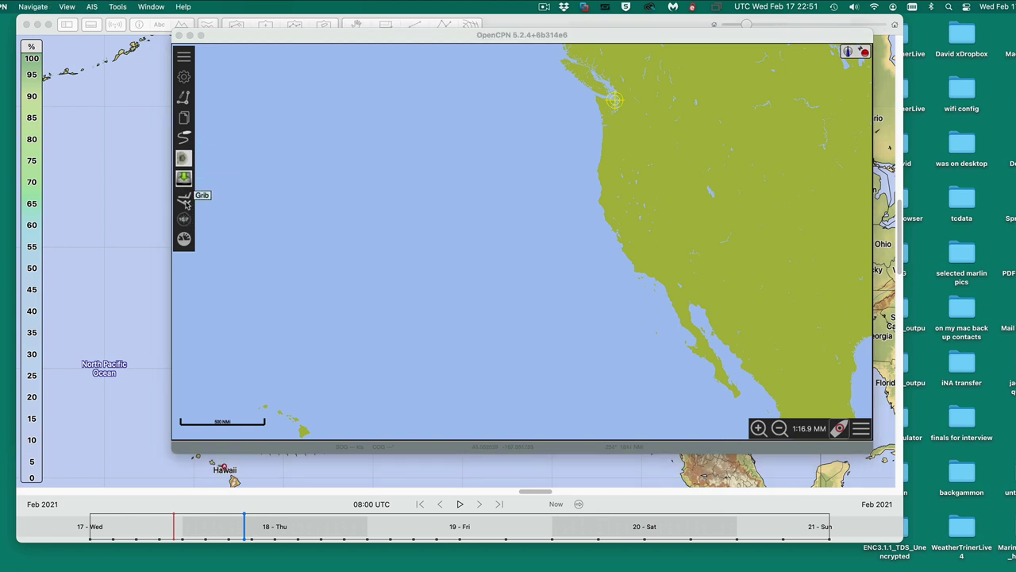
click(187, 204)
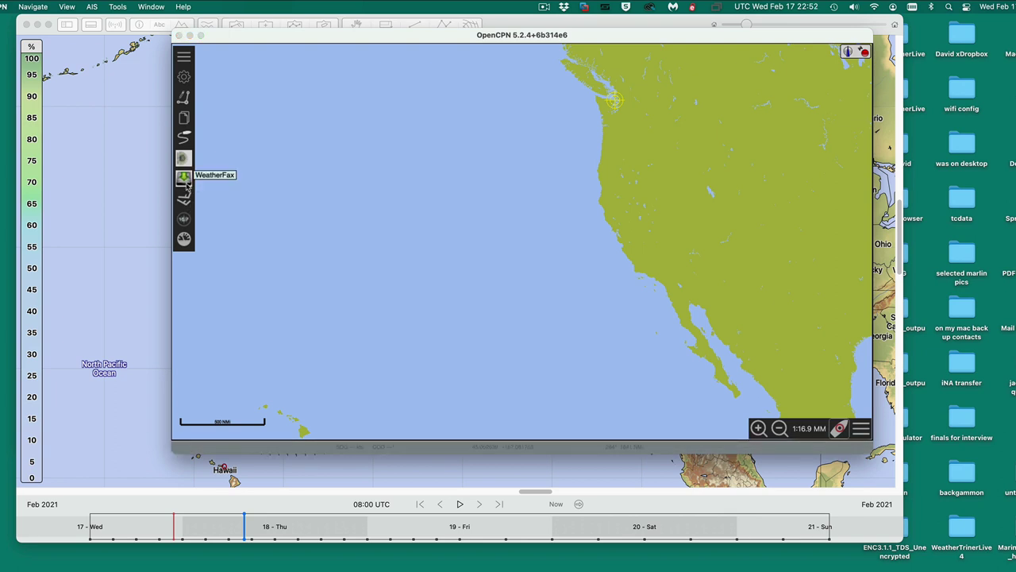
click(183, 179)
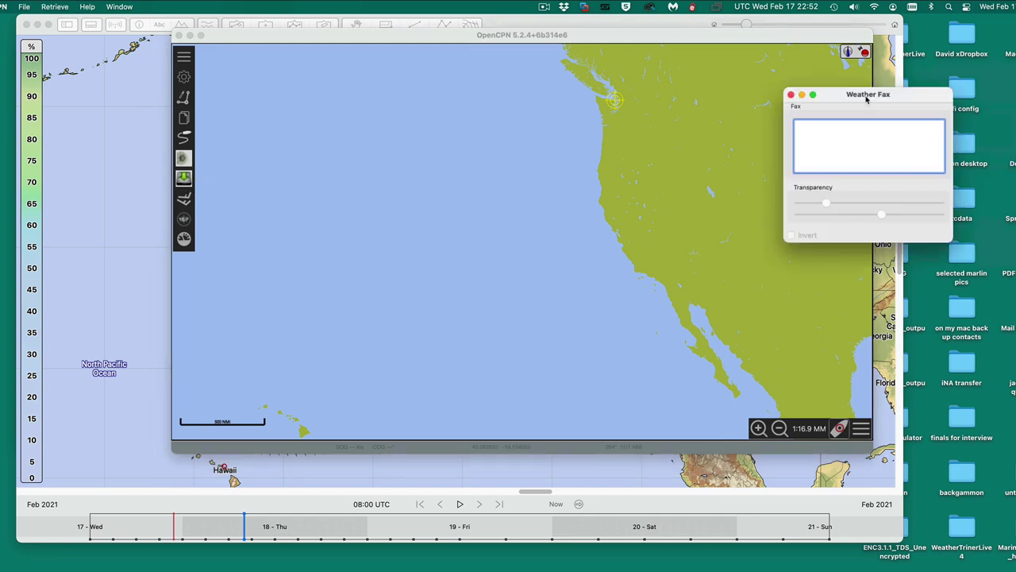
drag(904, 94, 590, 104)
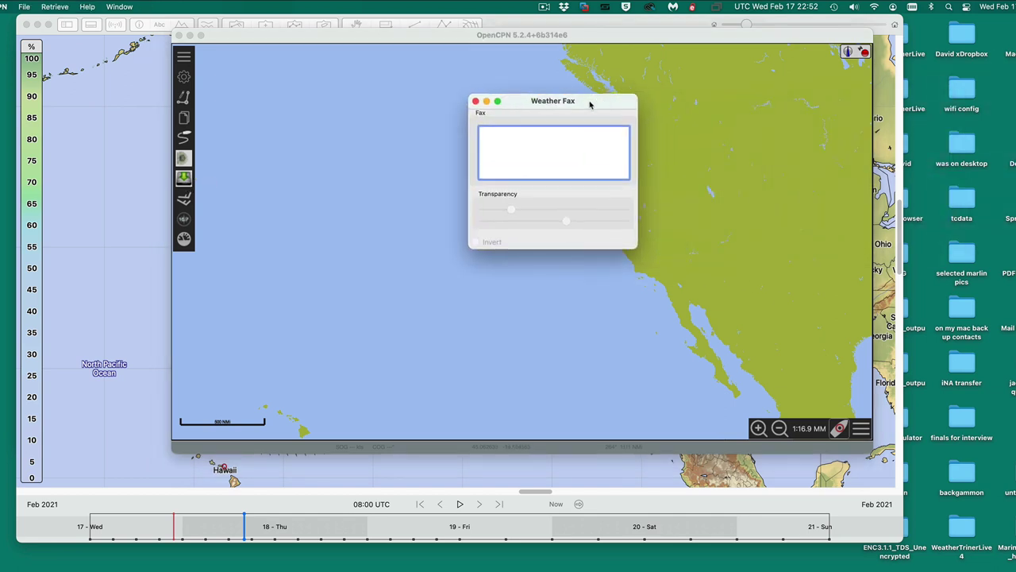
- Retrieve the NOAA OPC Pacific Ocean Analysis - color fax from the internet as an overlay
click(55, 6)
click(59, 45)
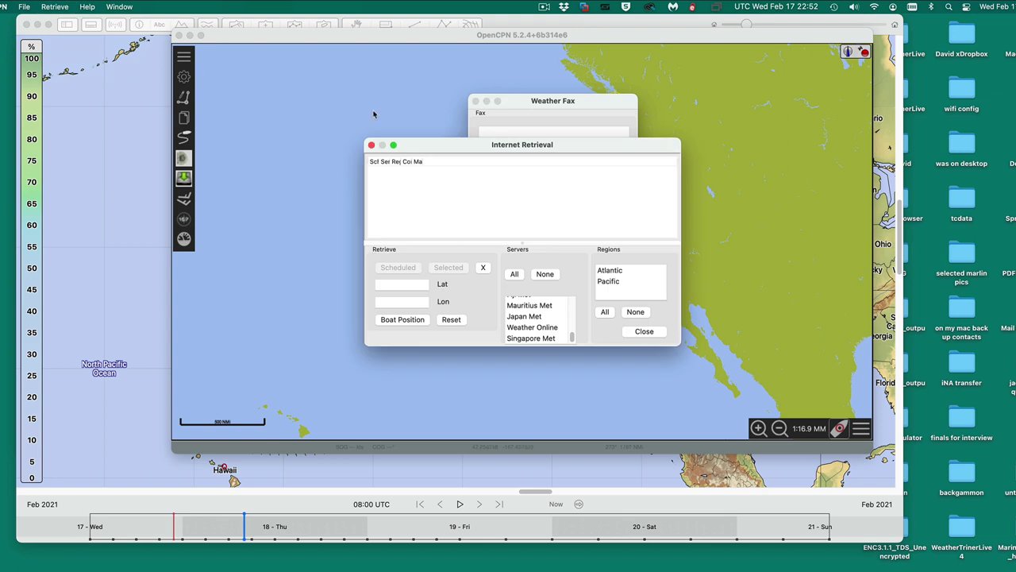
drag(526, 316, 534, 353)
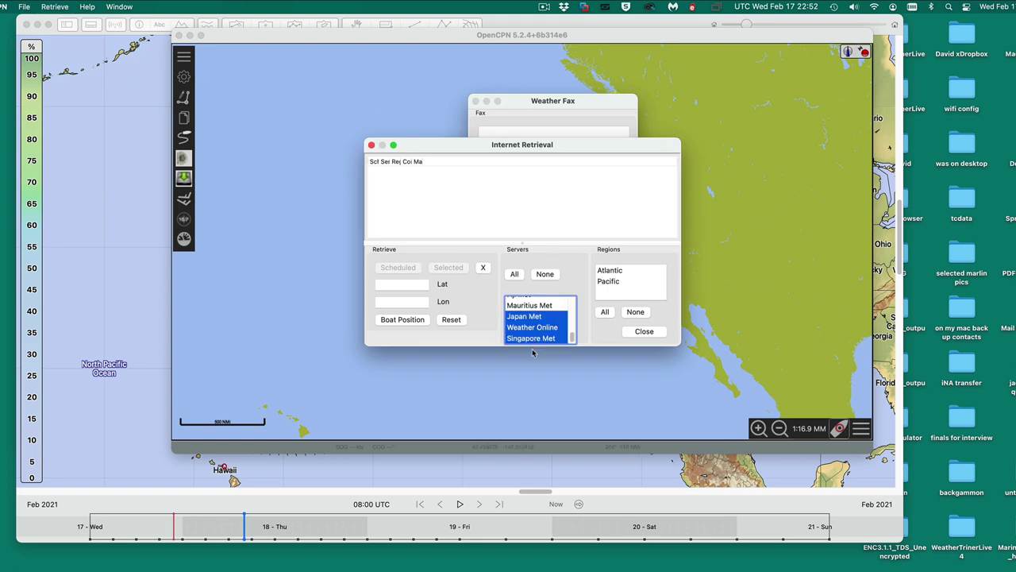
scroll(537, 321, up, 10)
click(515, 313)
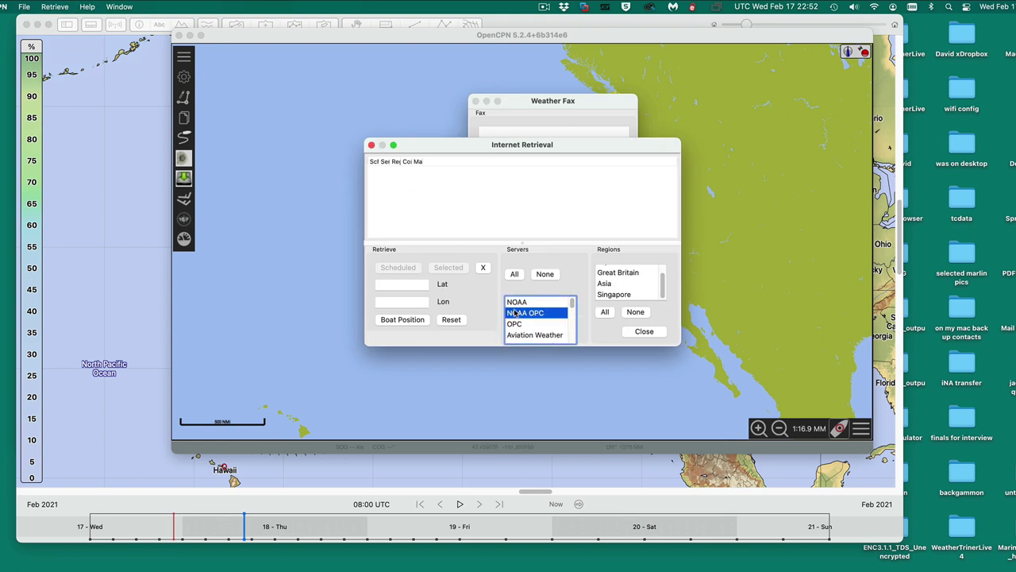
click(608, 282)
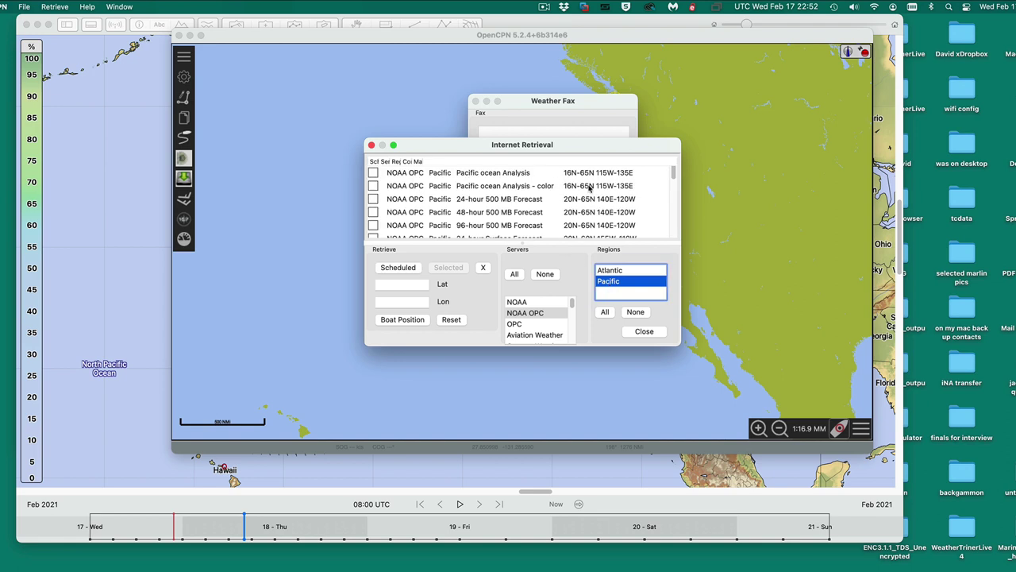
click(508, 187)
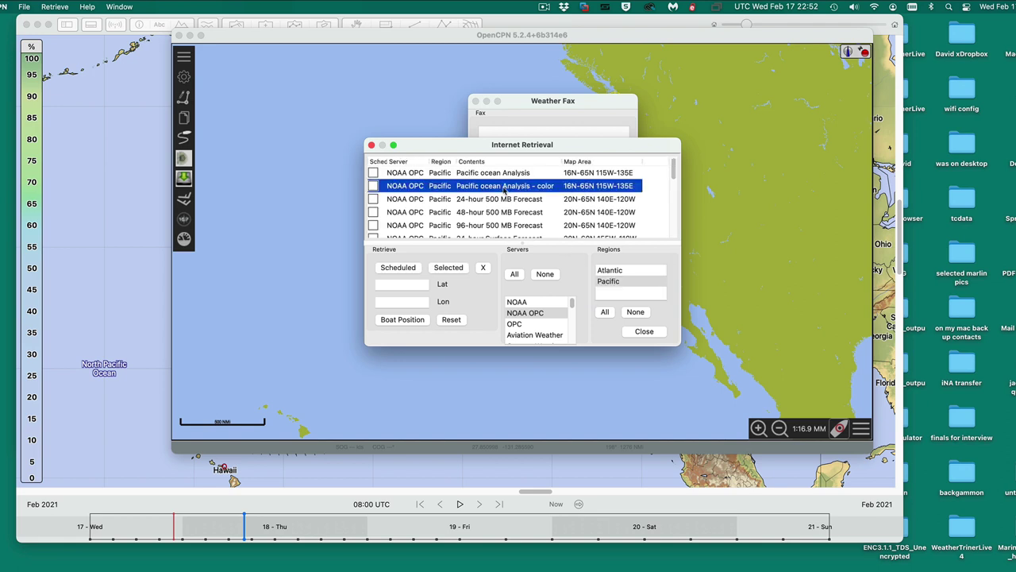
click(452, 272)
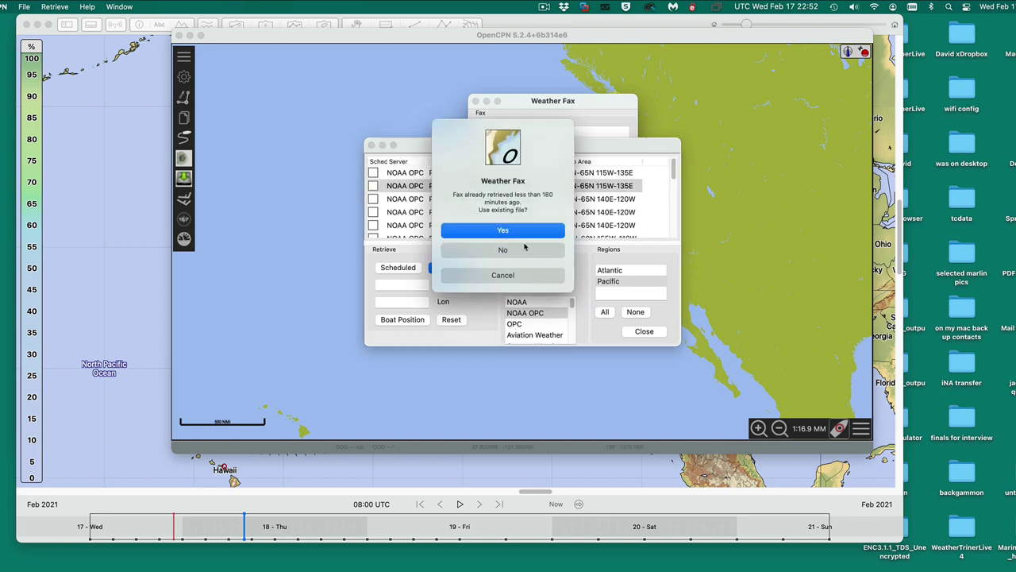
click(500, 233)
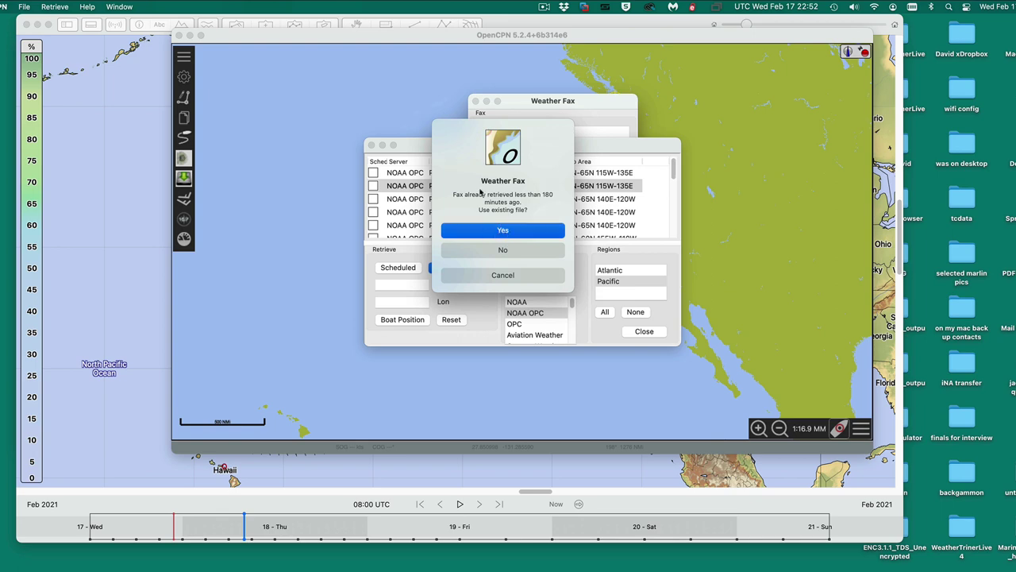
click(504, 231)
drag(434, 146, 643, 396)
drag(509, 106, 180, 158)
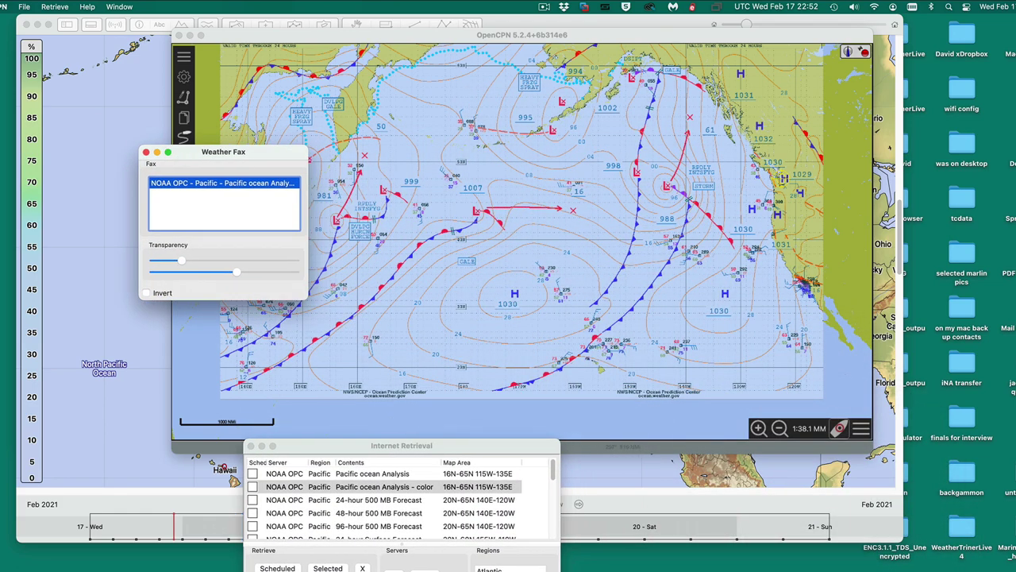
- Turn on the GRIB overlay and arrange the fax and GRIB panels around the chart
drag(1015, 79, 1015, 119)
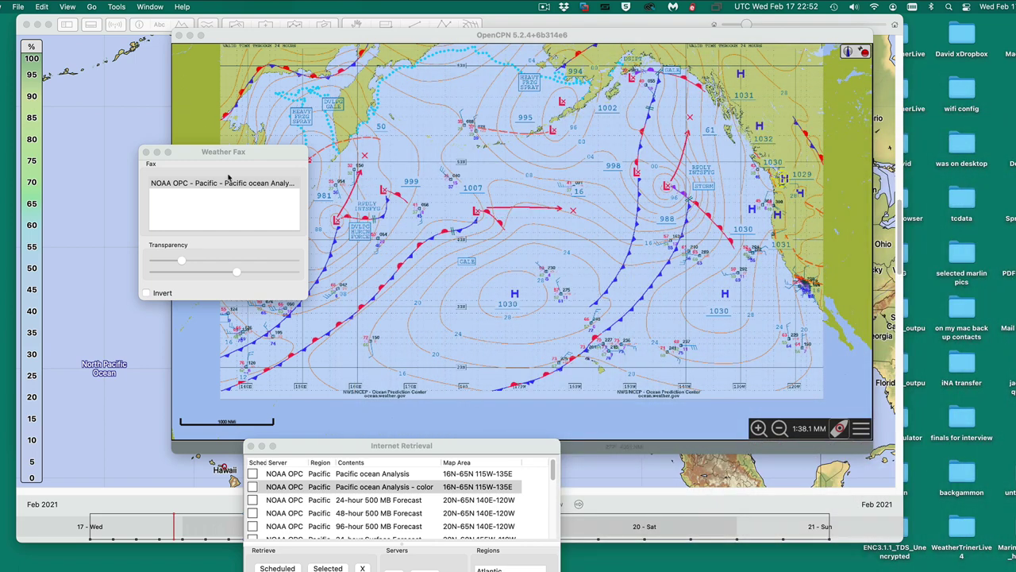
drag(280, 154, 586, 97)
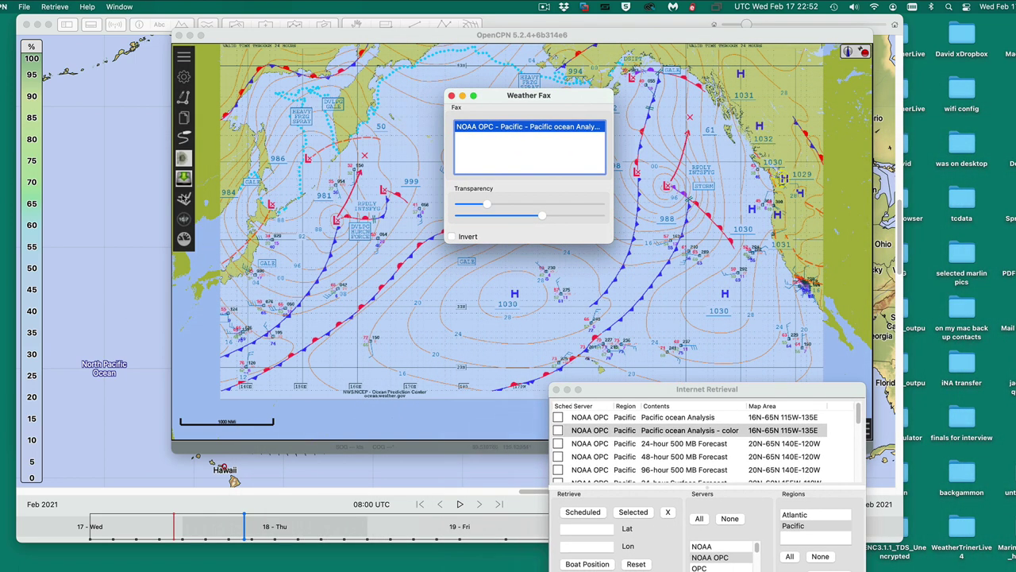
click(189, 196)
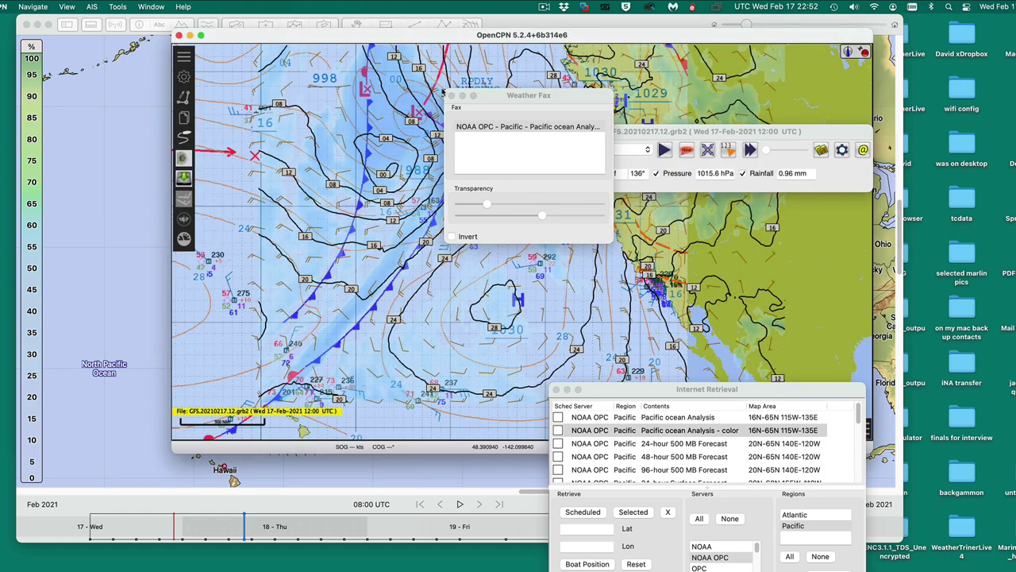
drag(481, 93, 644, 410)
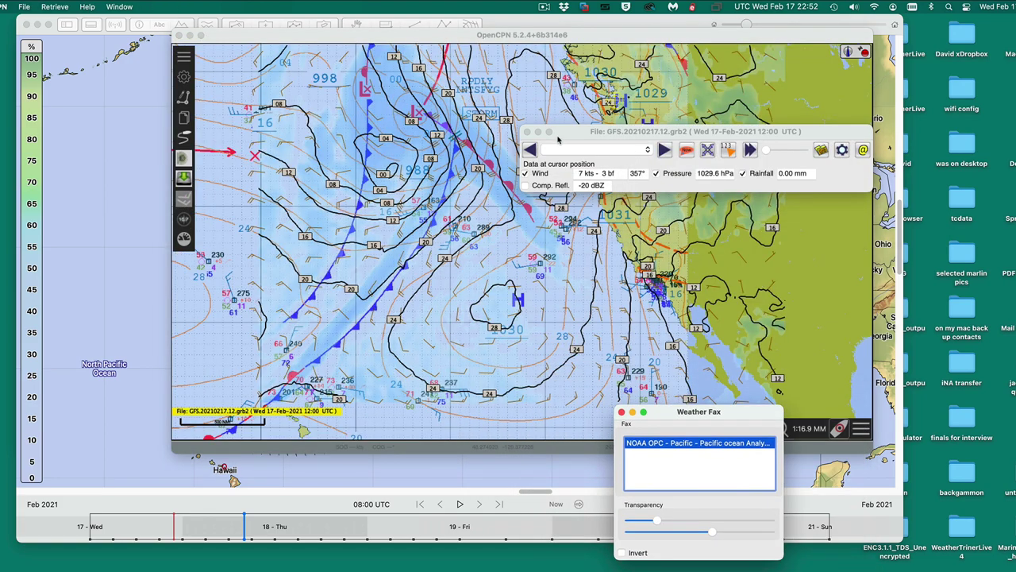
drag(552, 148, 435, 24)
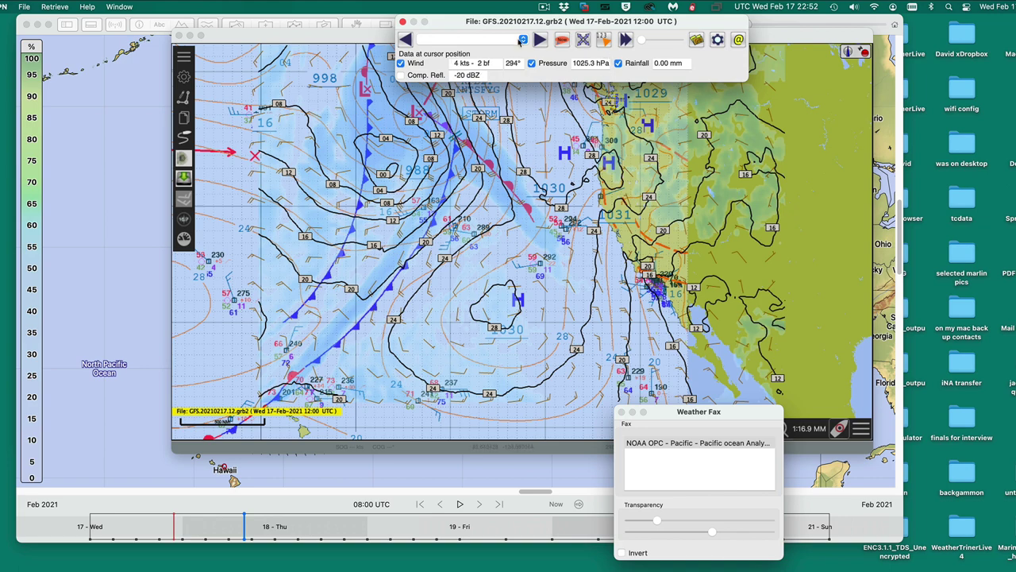
- Show the Wed 17-Feb-2021 18:00 UTC GRIB forecast and zoom the chart
click(521, 41)
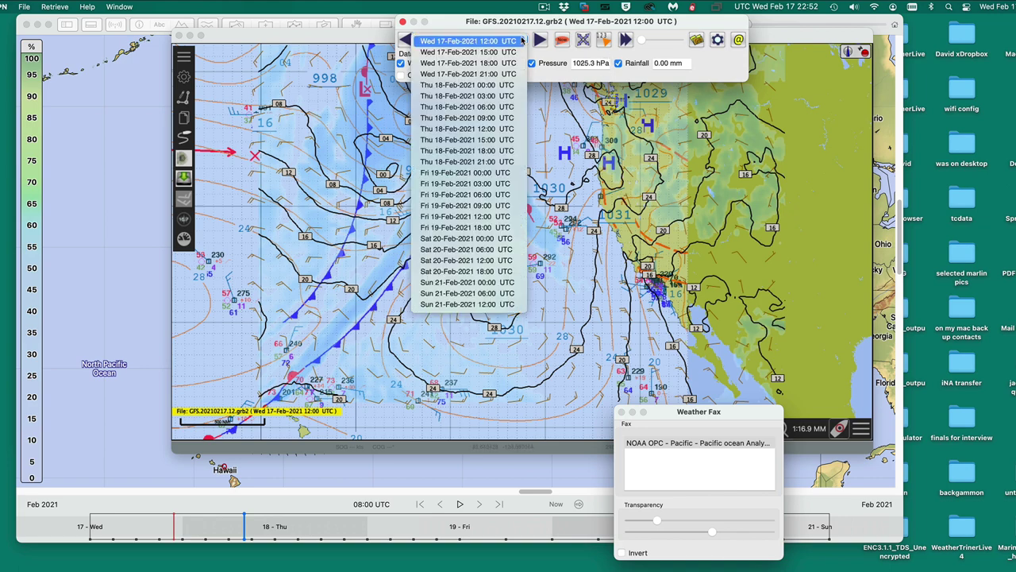
click(471, 64)
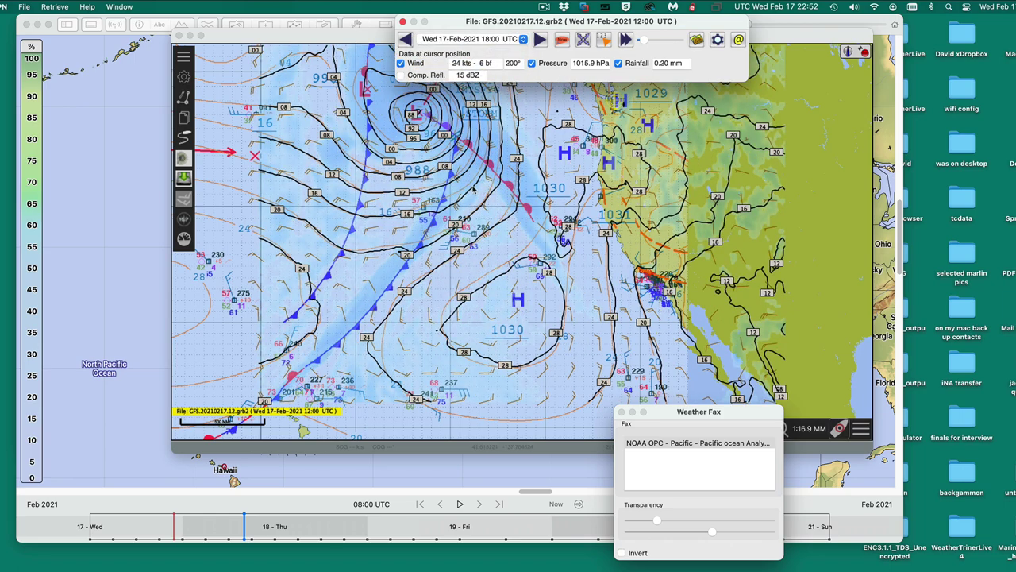
scroll(473, 189, up, 3)
scroll(474, 189, down, 1)
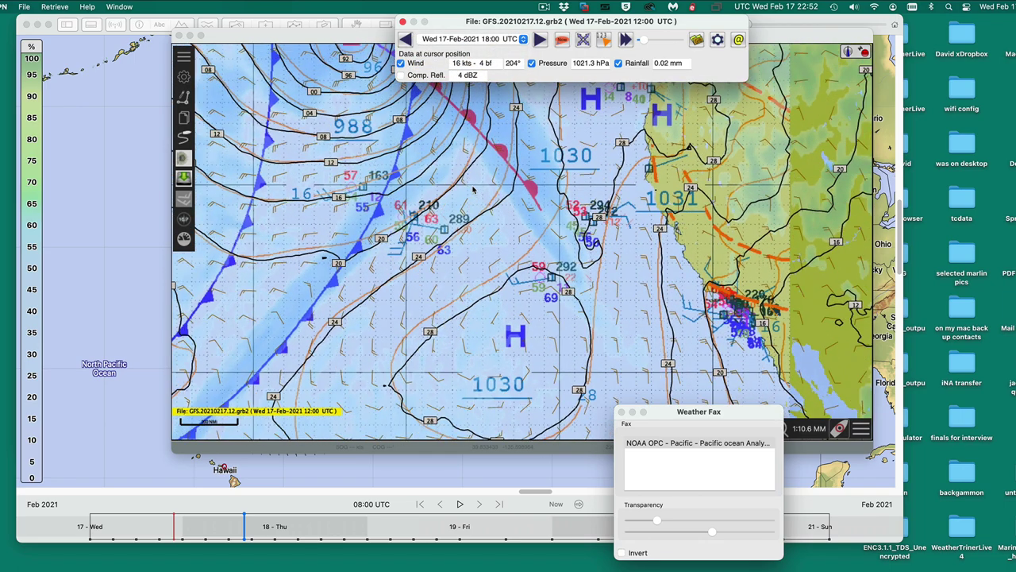
scroll(473, 189, down, 3)
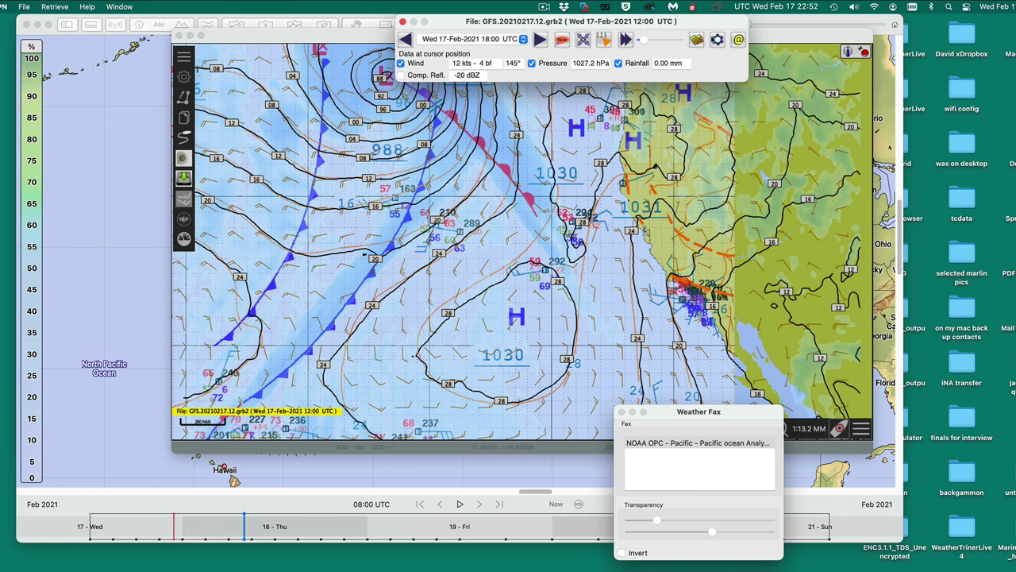
click(717, 41)
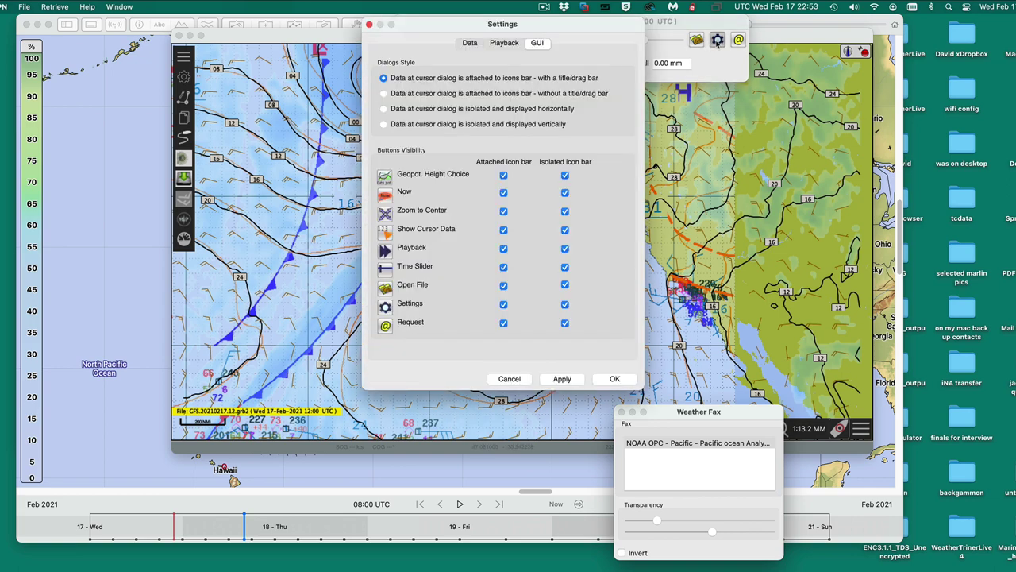
click(470, 43)
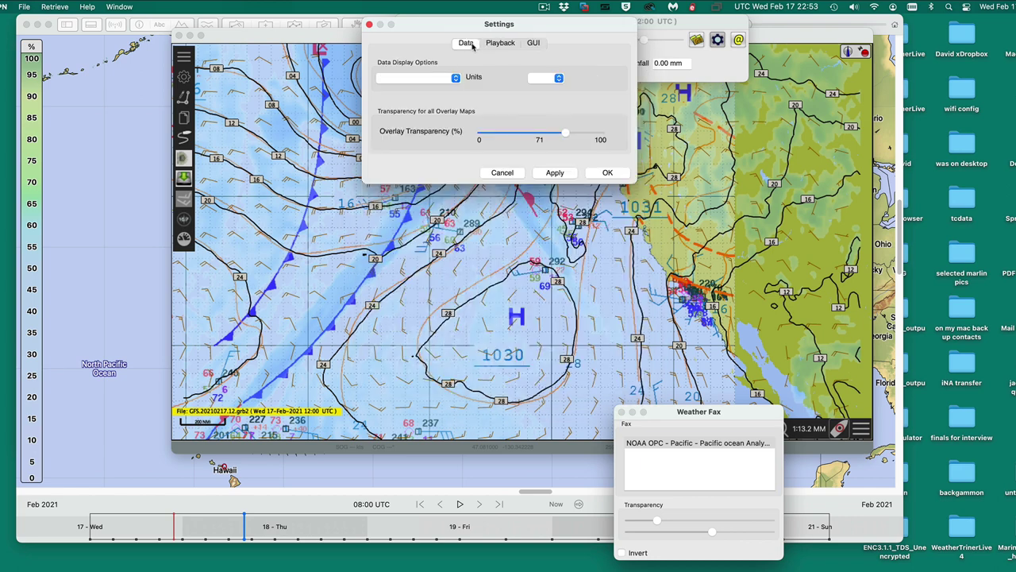
click(456, 77)
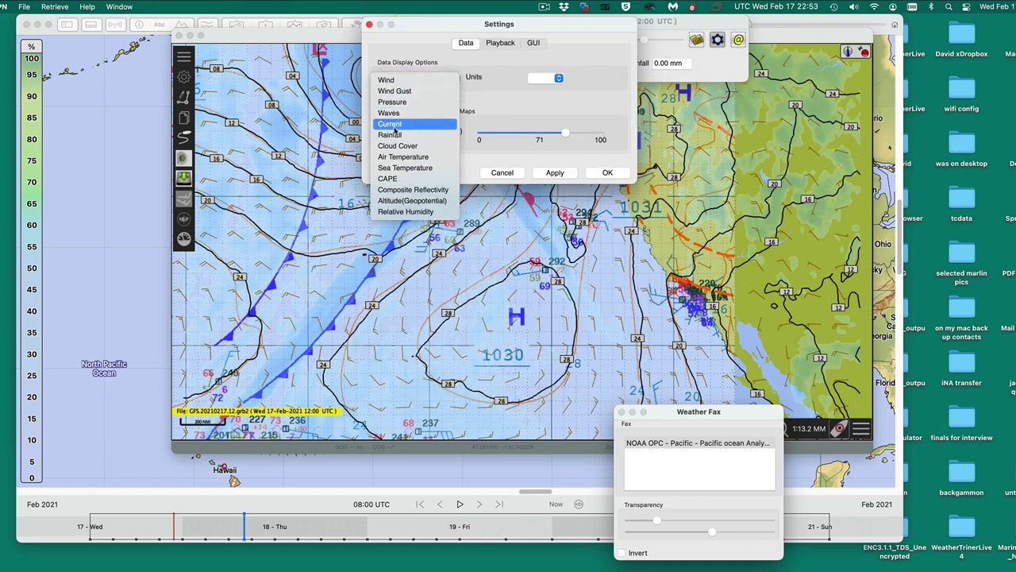
click(391, 135)
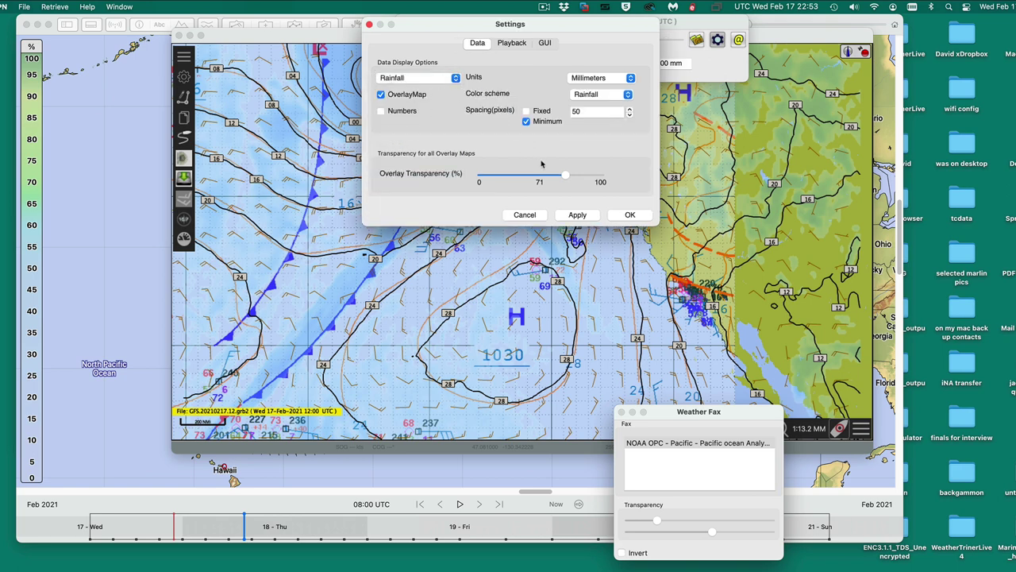
drag(566, 176, 535, 177)
drag(432, 29, 623, 245)
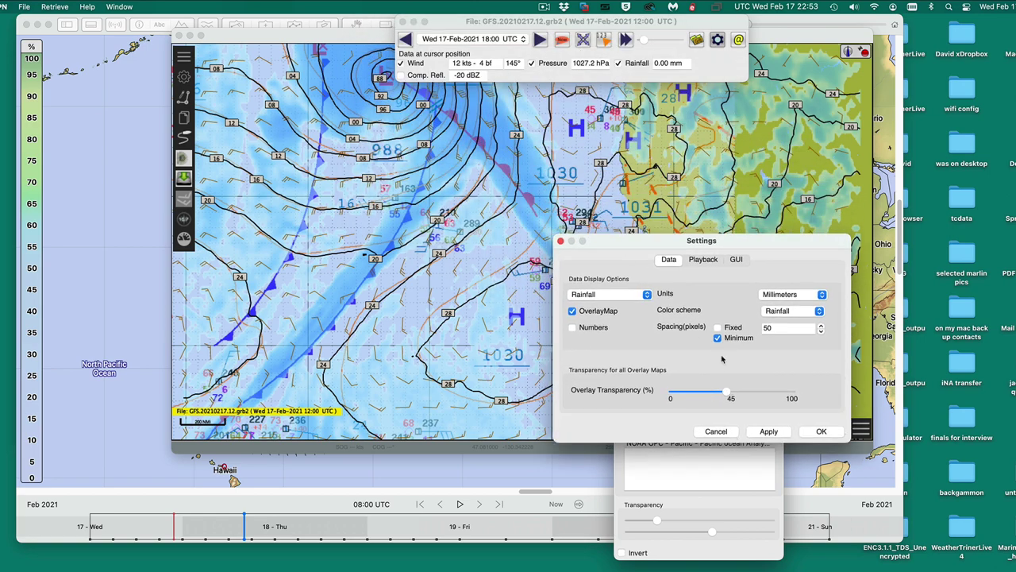
mouse_move(727, 393)
mouse_down()
mouse_move(671, 393)
mouse_move(757, 391)
mouse_move(671, 392)
mouse_move(721, 392)
mouse_up()
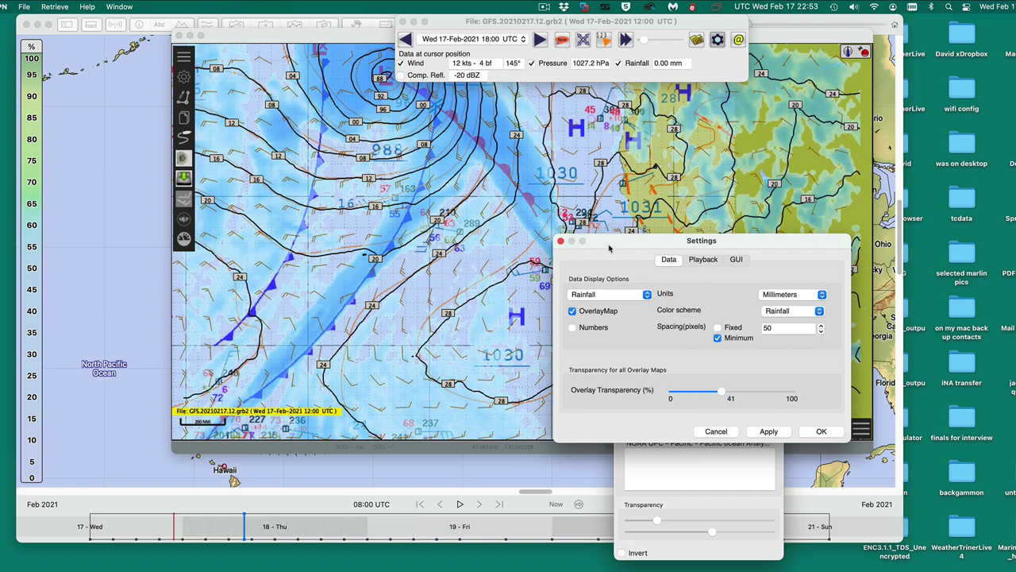
click(560, 242)
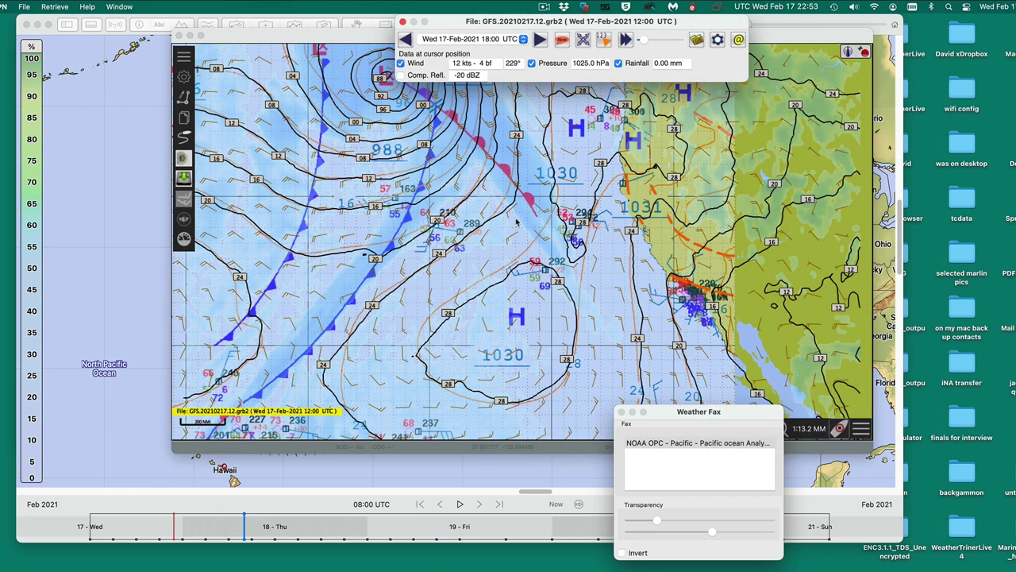